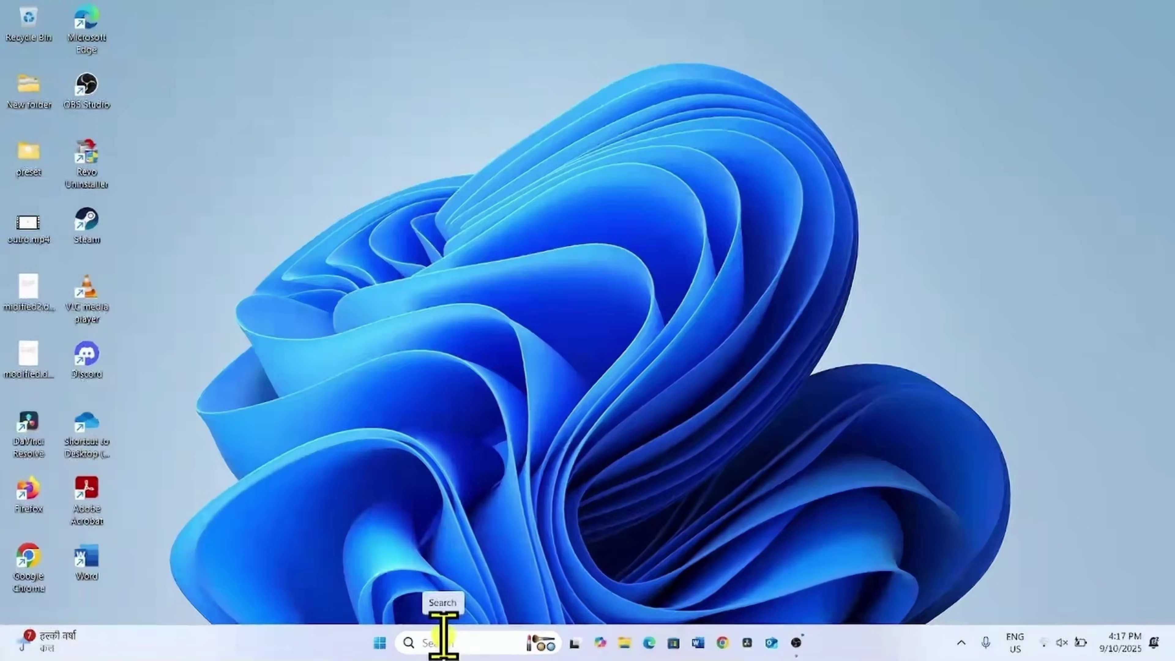
Search cmd, run Command Prompt as administrator, and move its window to the upper left
click(442, 641)
text(cm)
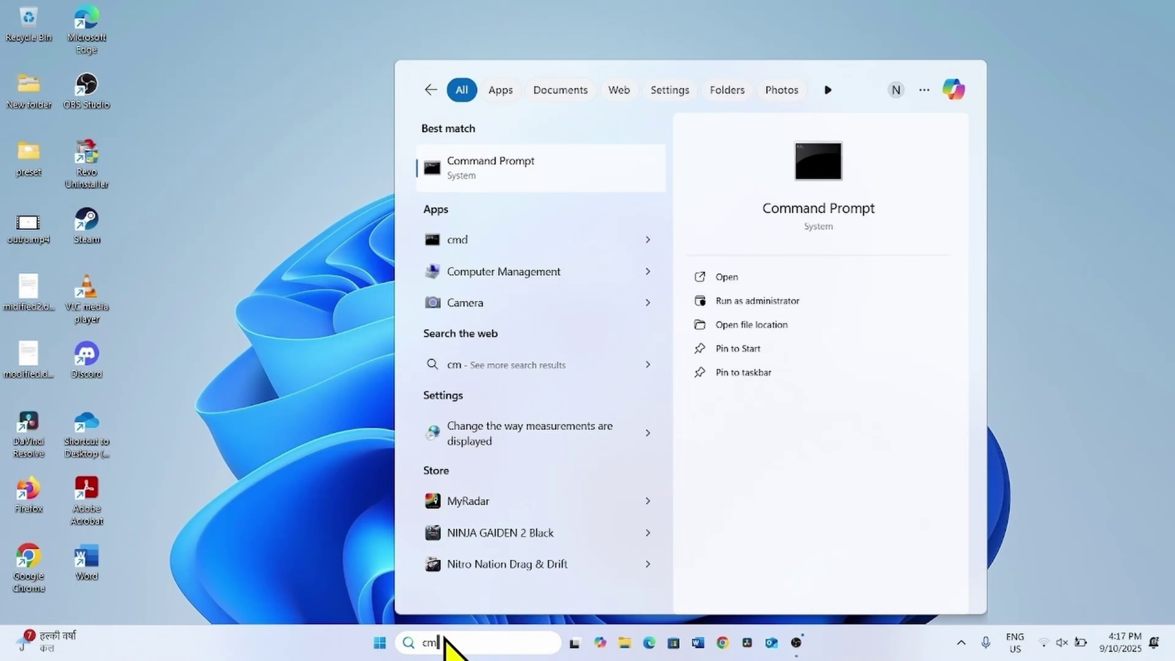
text(d)
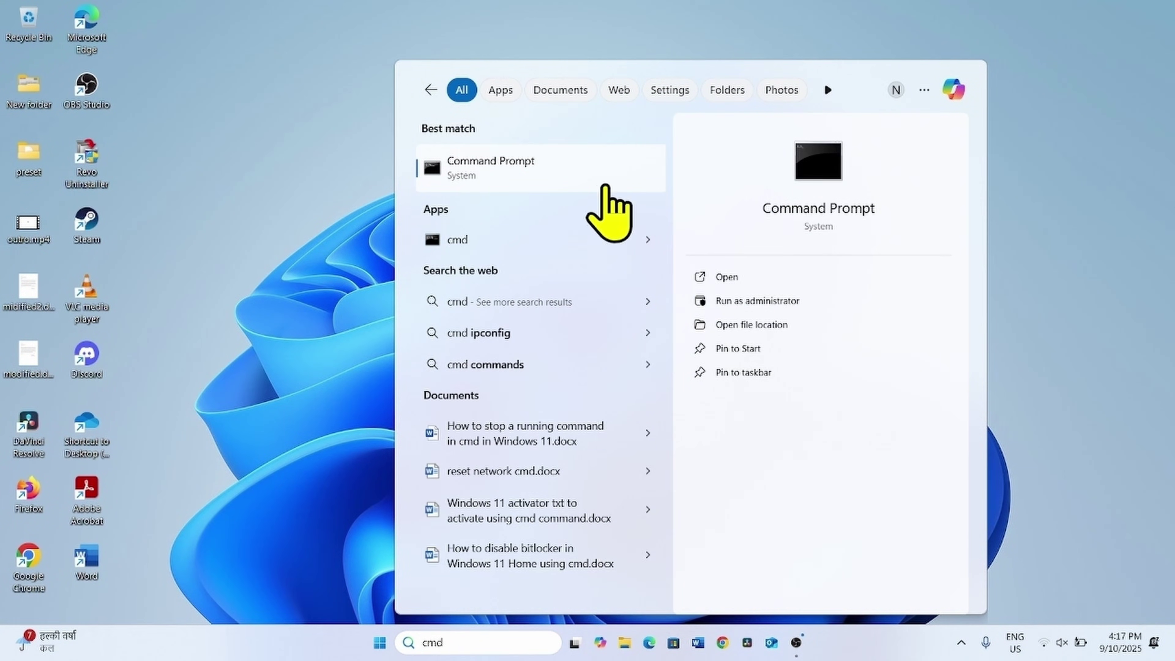
right_click(541, 173)
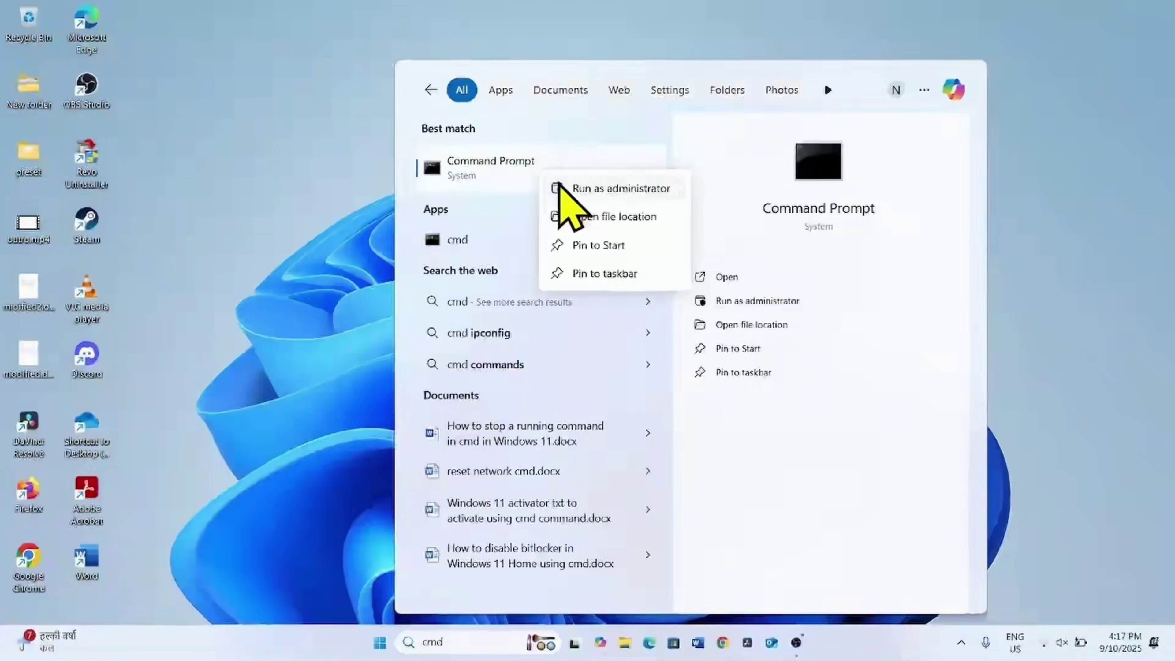
click(564, 188)
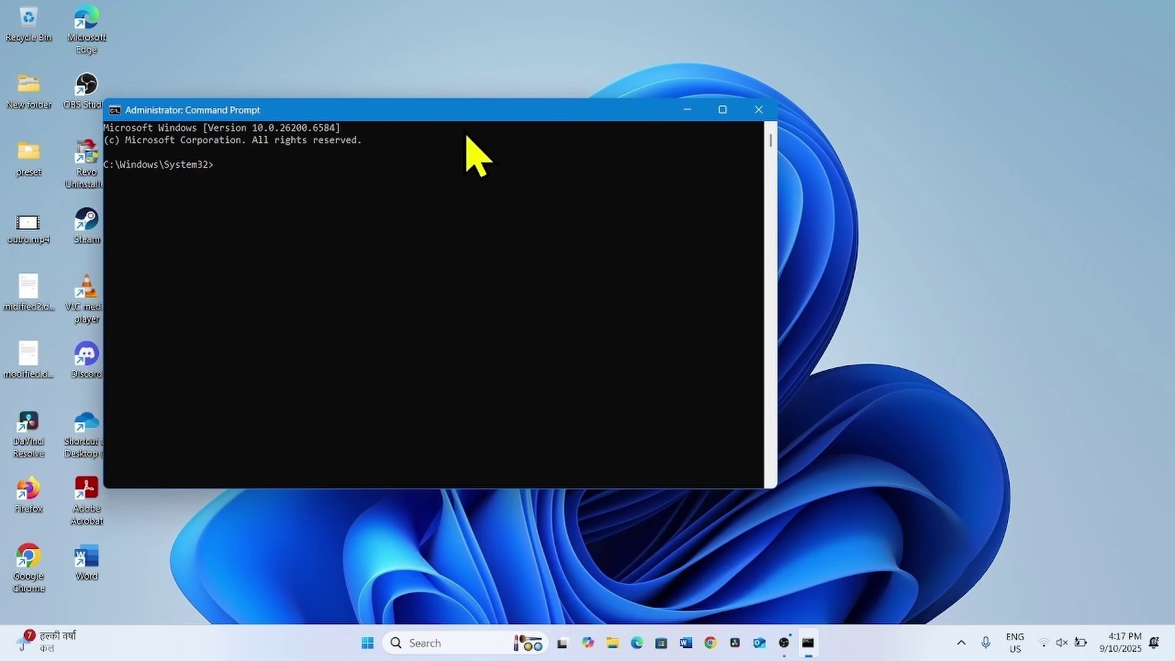
drag(435, 115, 371, 77)
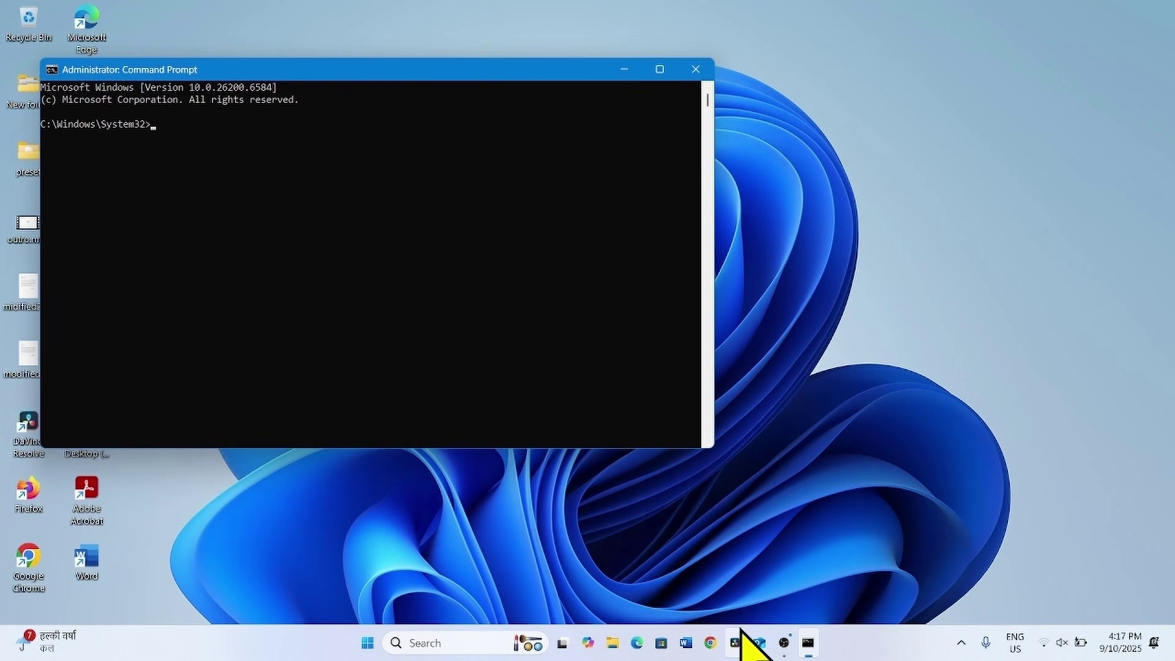
Open the repair-command notes and select the SFC /SCANNOW line
click(367, 642)
click(410, 326)
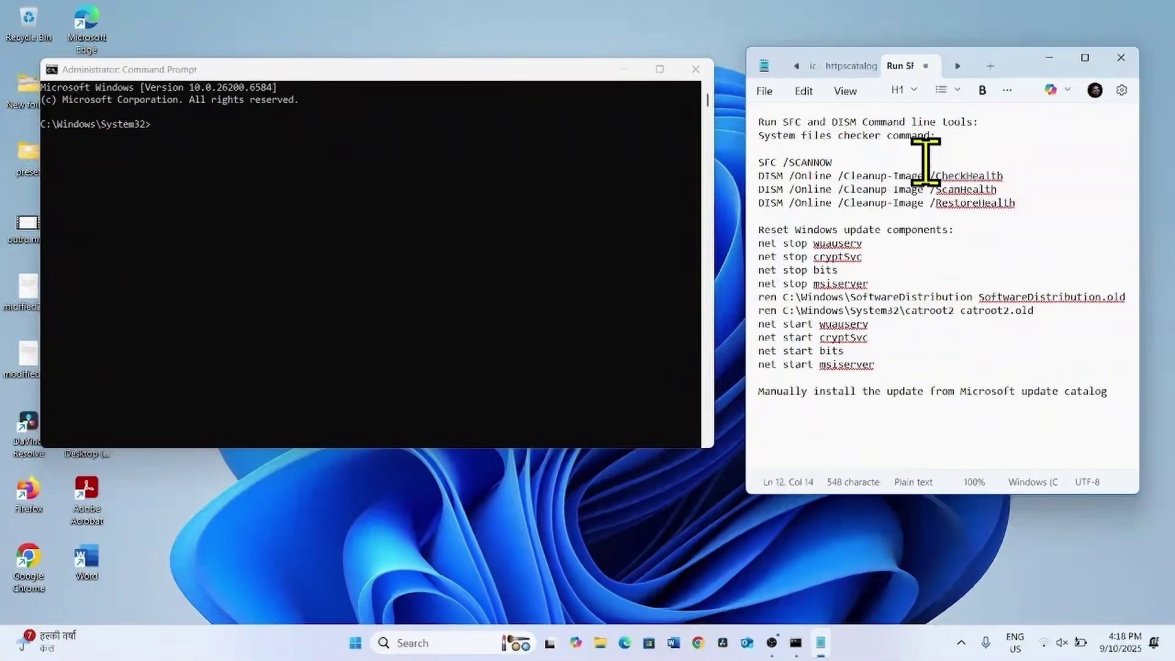
drag(1018, 204, 655, 145)
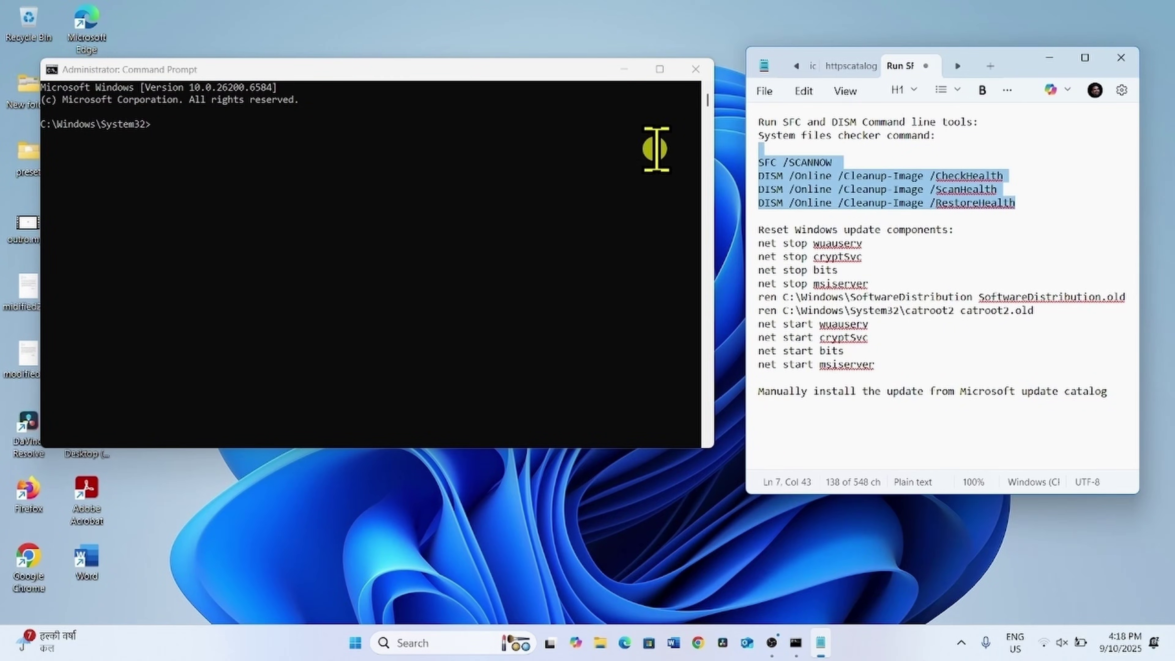
click(845, 153)
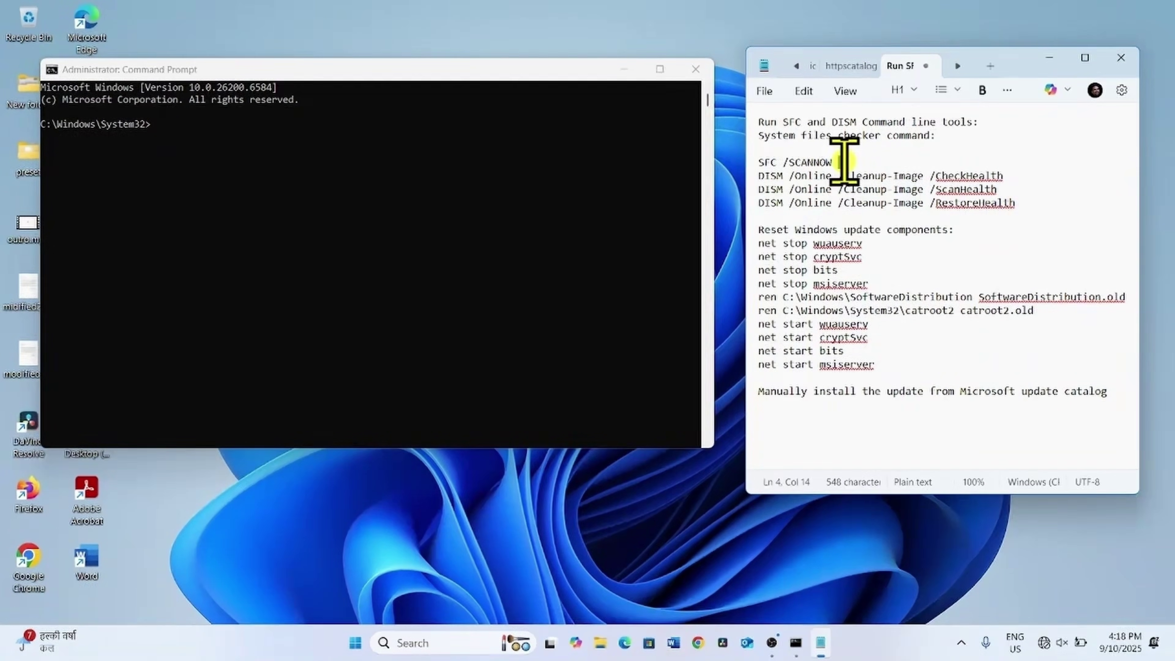
click(833, 163)
drag(833, 165, 756, 164)
Copy SFC /SCANNOW into Command Prompt to run it, then select the DISM CheckHealth line
right_click(782, 163)
click(859, 182)
click(195, 124)
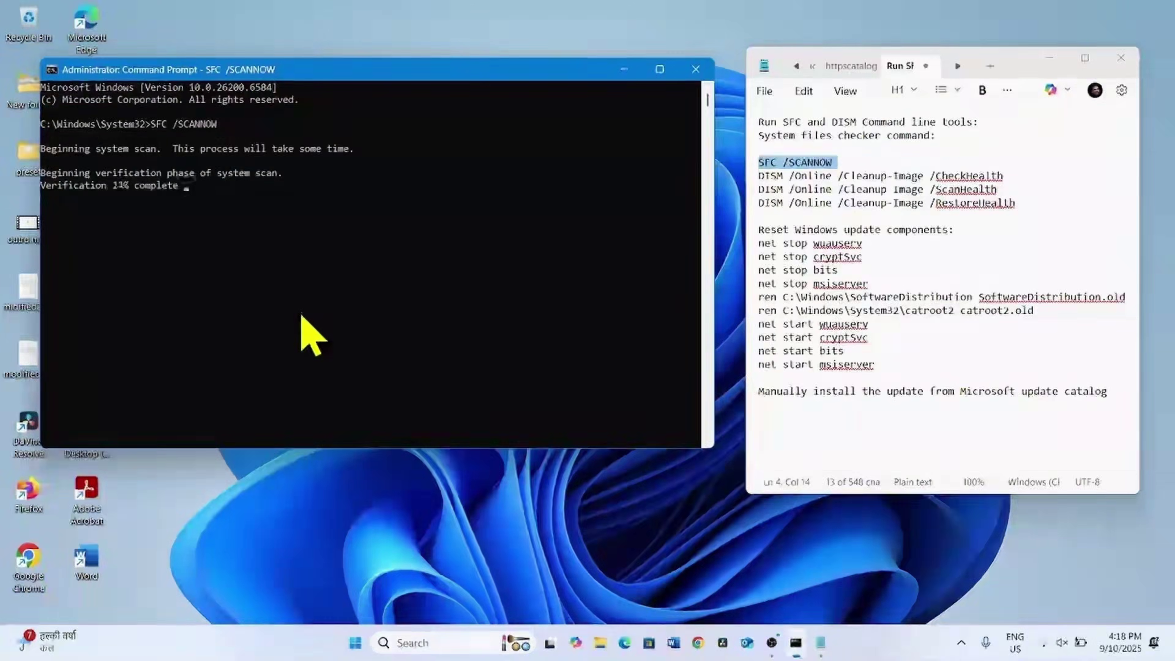
drag(1007, 176, 750, 176)
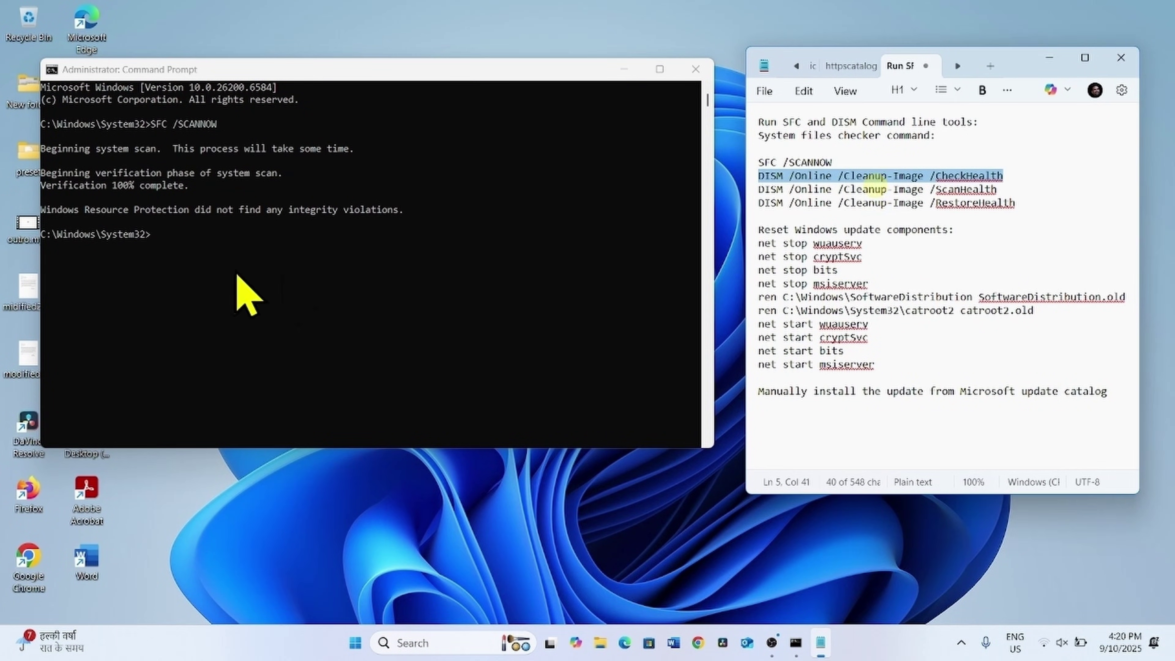
Paste and run DISM CheckHealth in Command Prompt
click(193, 256)
text(DISM /Online /Cleanup-Image /CheckHealth)
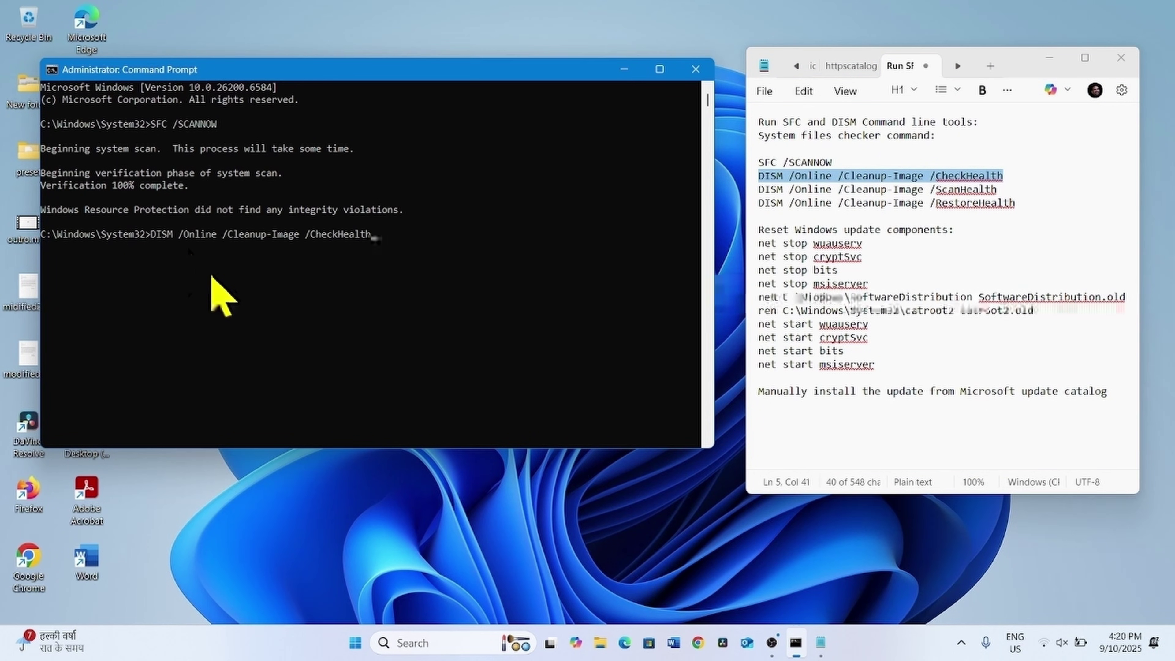
key(Return)
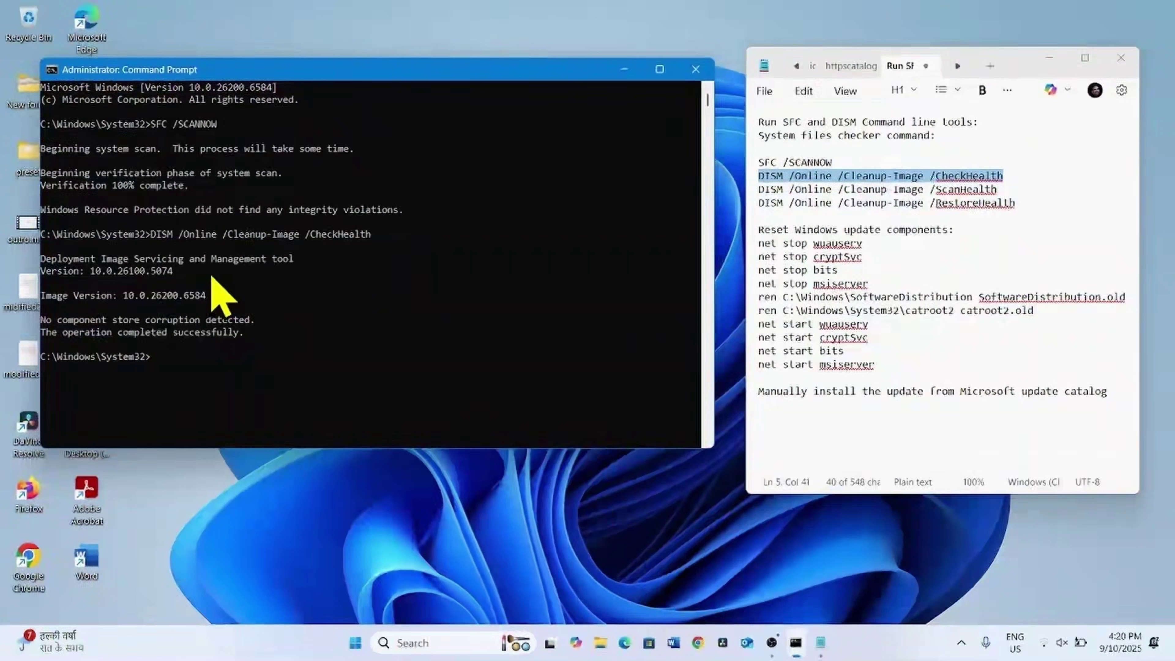
Copy the DISM ScanHealth line from the notes and run it in Command Prompt
drag(998, 189, 754, 190)
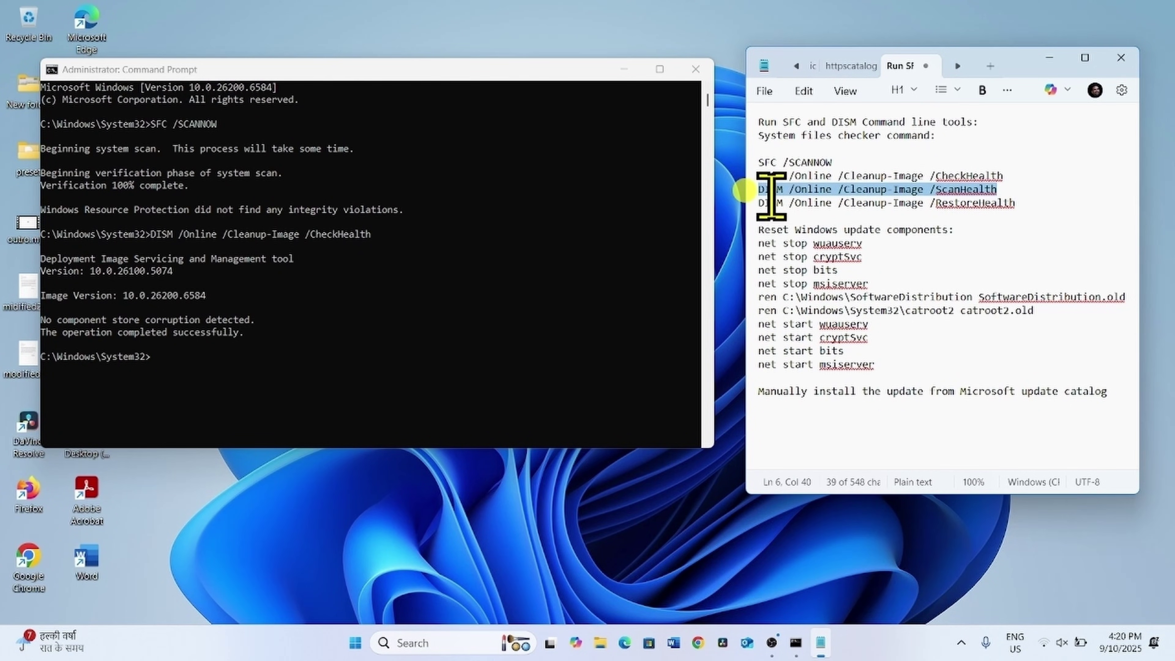
right_click(781, 188)
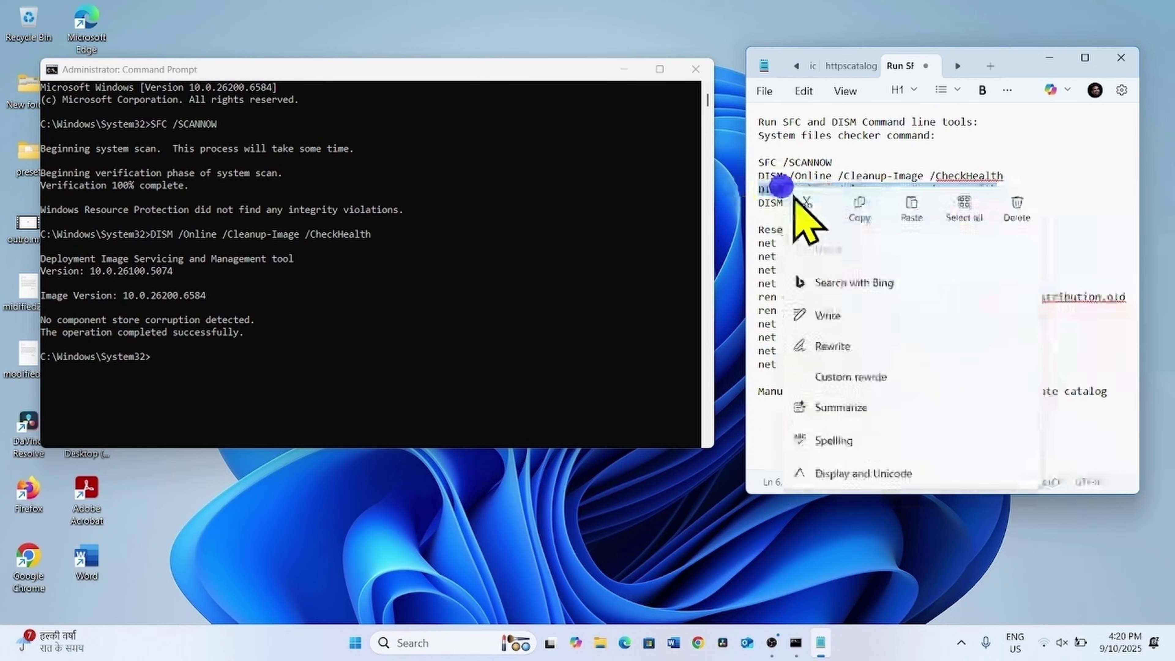
click(856, 209)
right_click(201, 364)
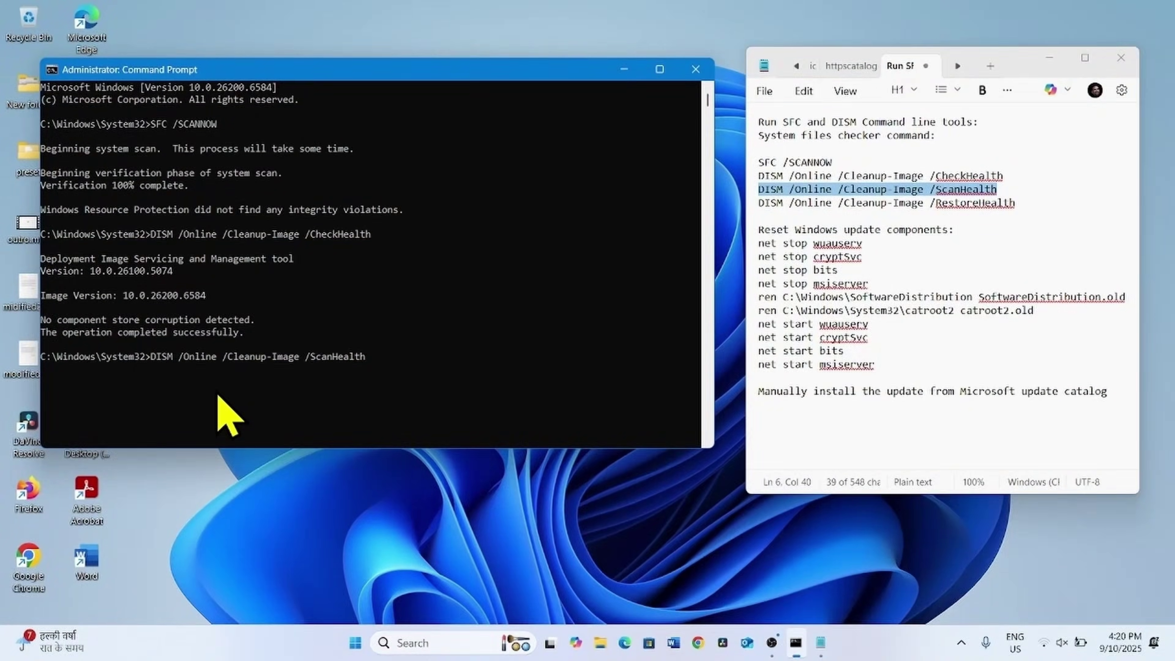
key(Return)
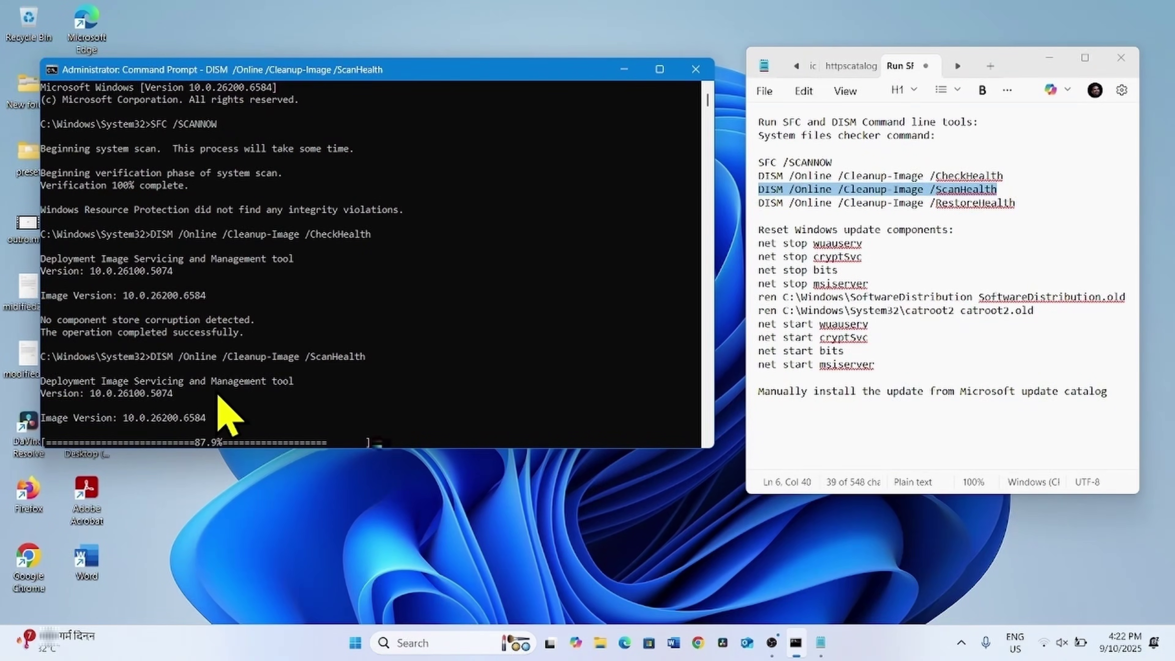
Copy the DISM RestoreHealth line from the notes and run it in Command Prompt
drag(1018, 202, 761, 202)
right_click(828, 209)
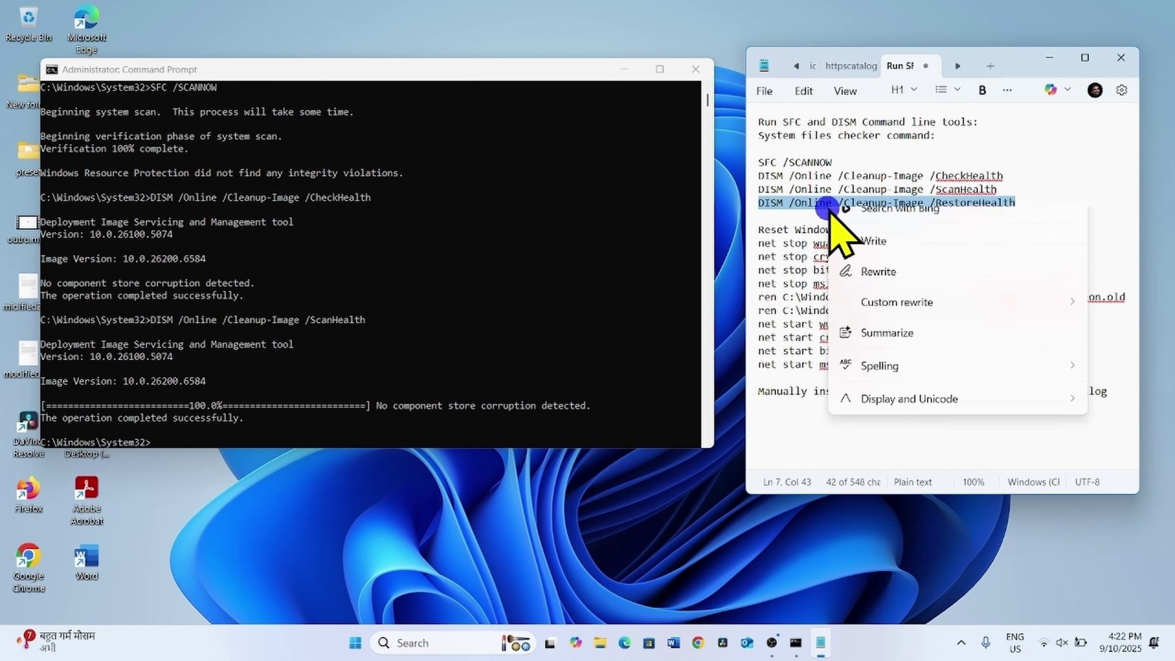
click(903, 230)
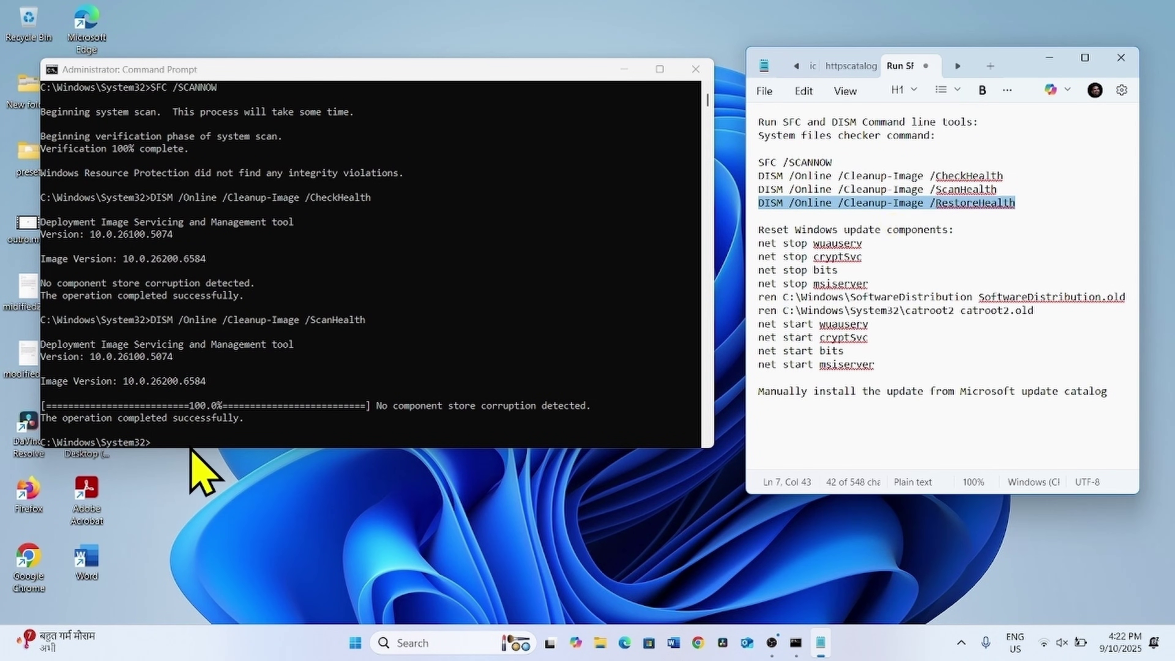
right_click(182, 442)
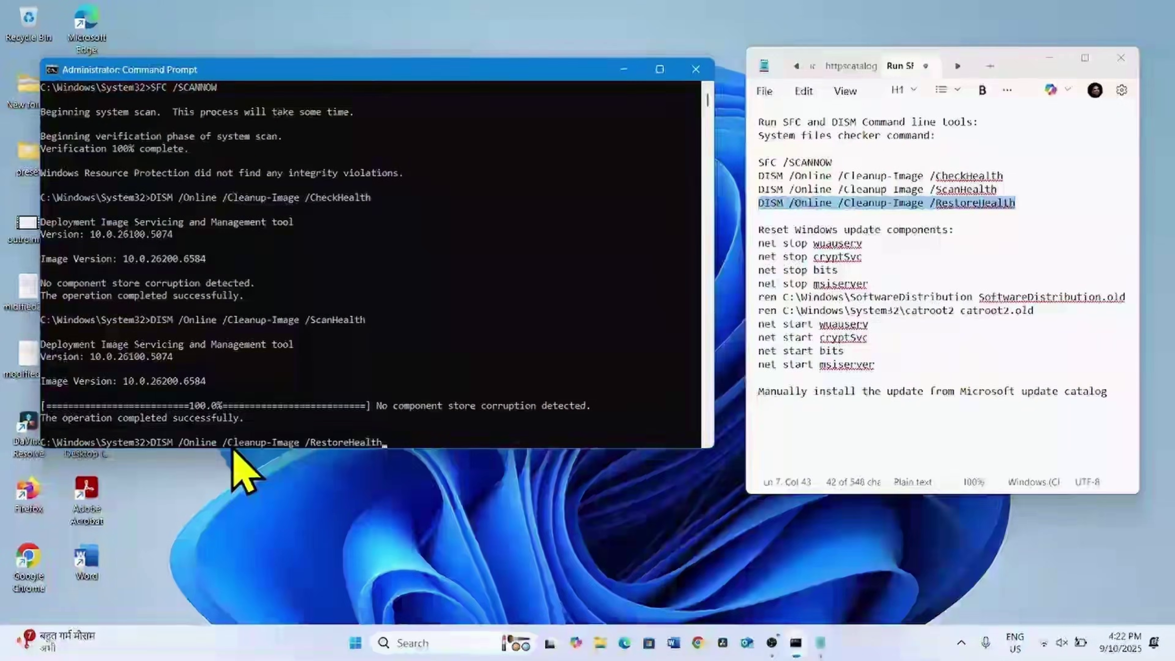
key(Return)
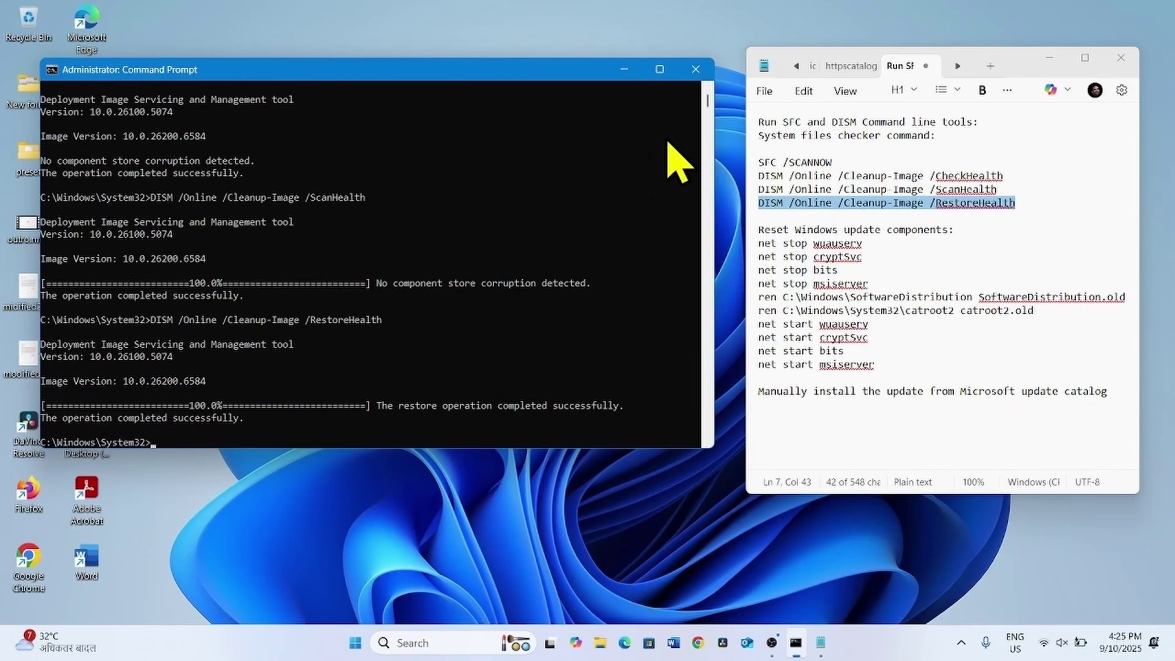
Close Command Prompt and the notes, then open and dismiss the Start menu's power options
click(696, 70)
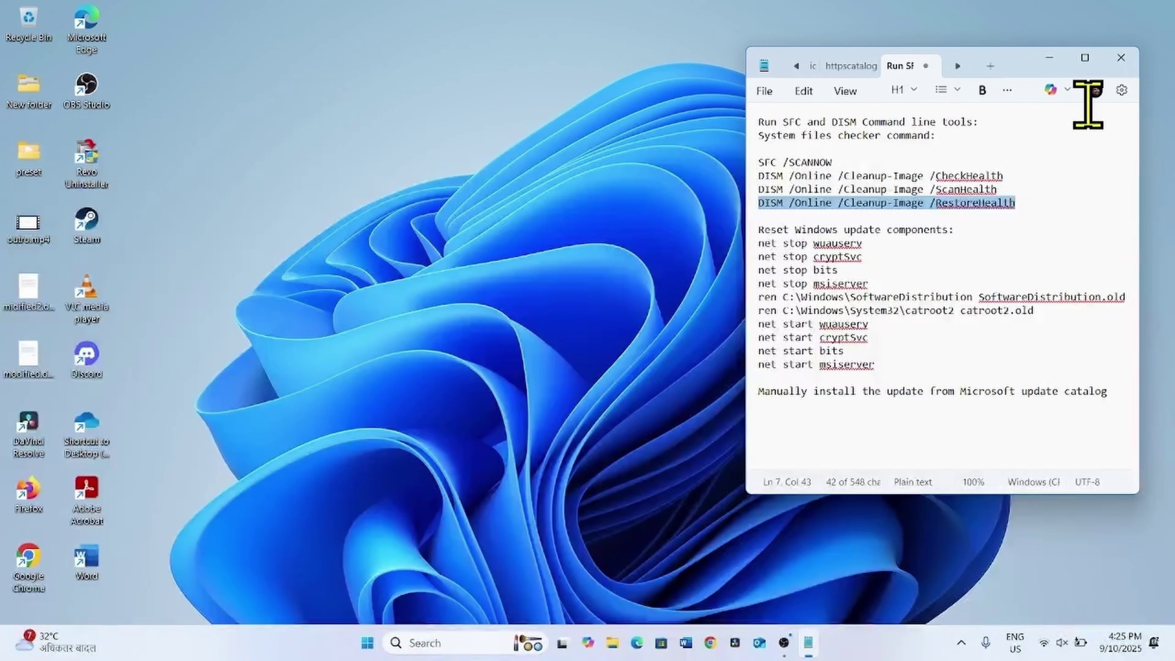
click(1116, 64)
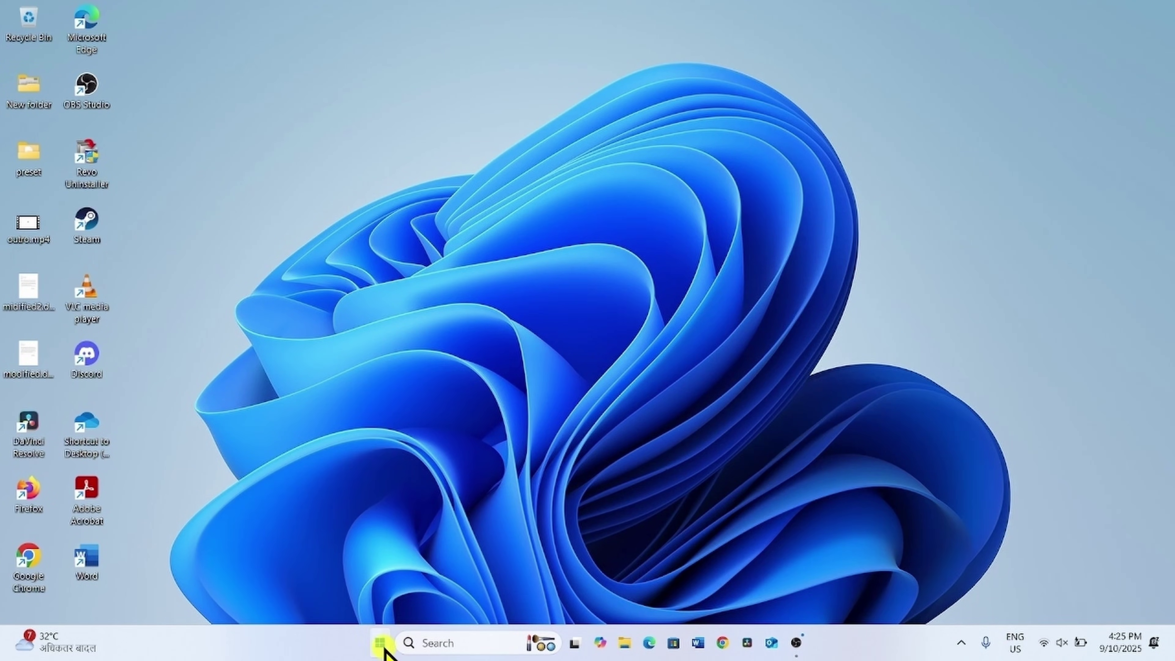
click(382, 645)
click(776, 589)
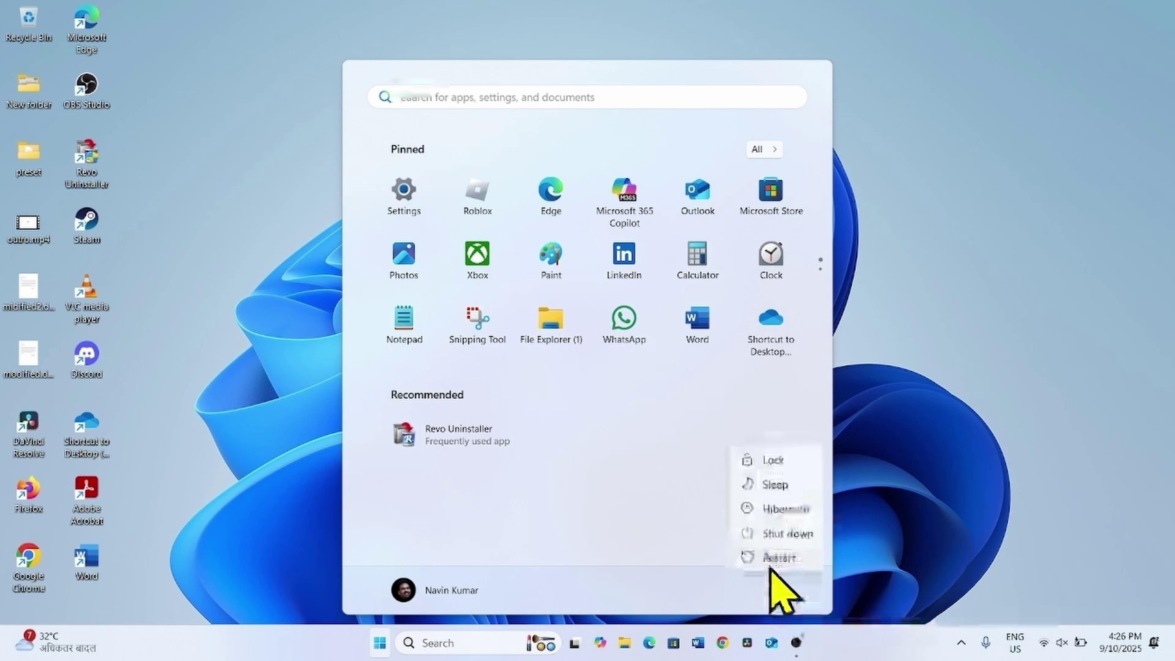
click(1115, 421)
click(1116, 426)
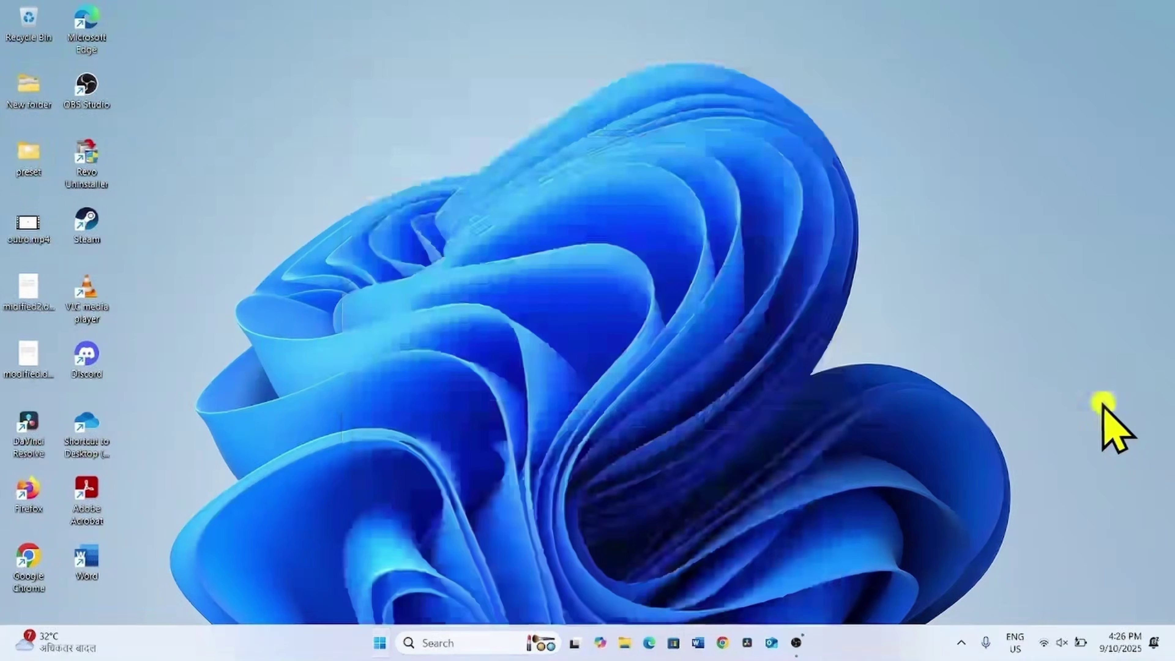
Start a Windows Update check for new updates from Settings
click(382, 647)
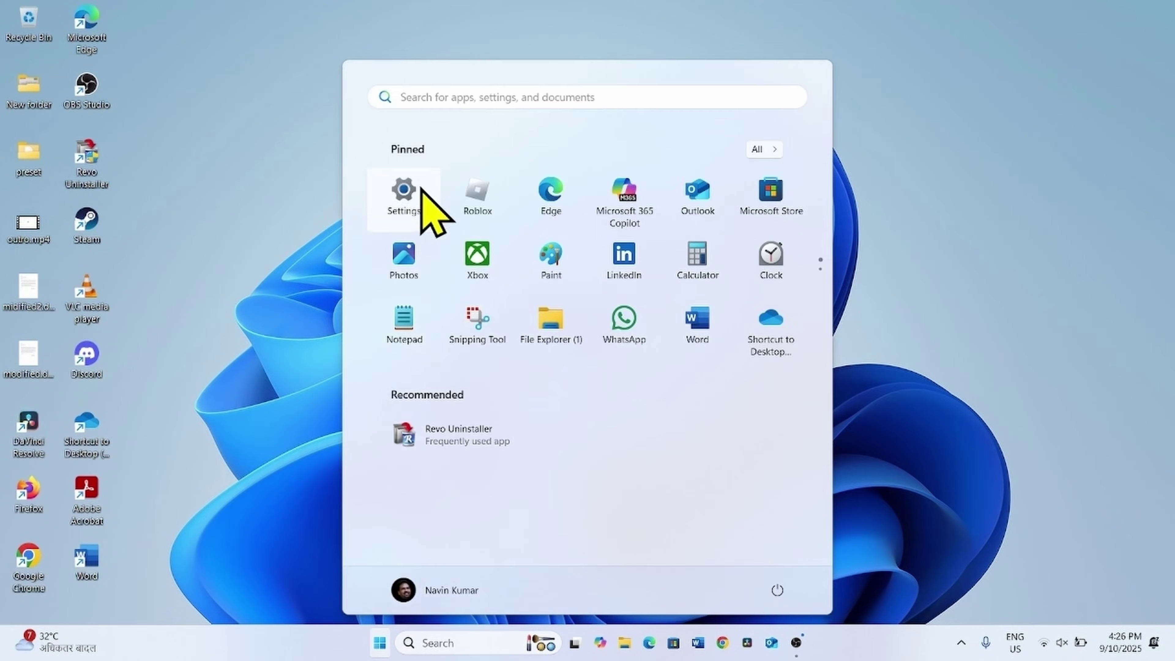
click(418, 187)
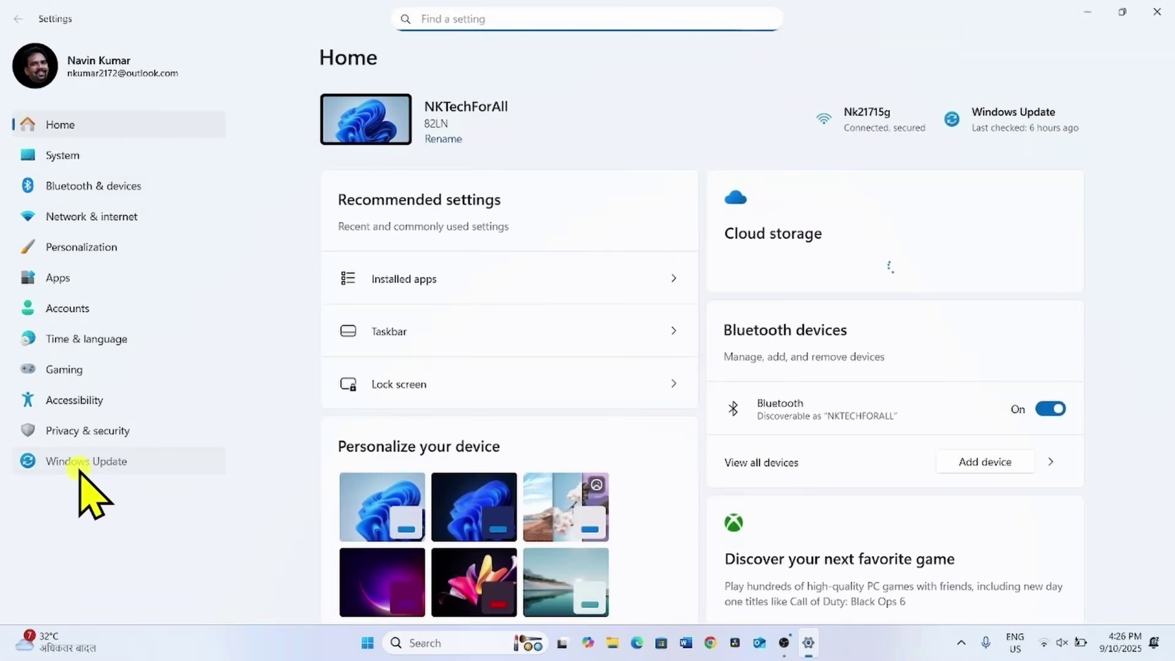
click(83, 461)
click(1014, 129)
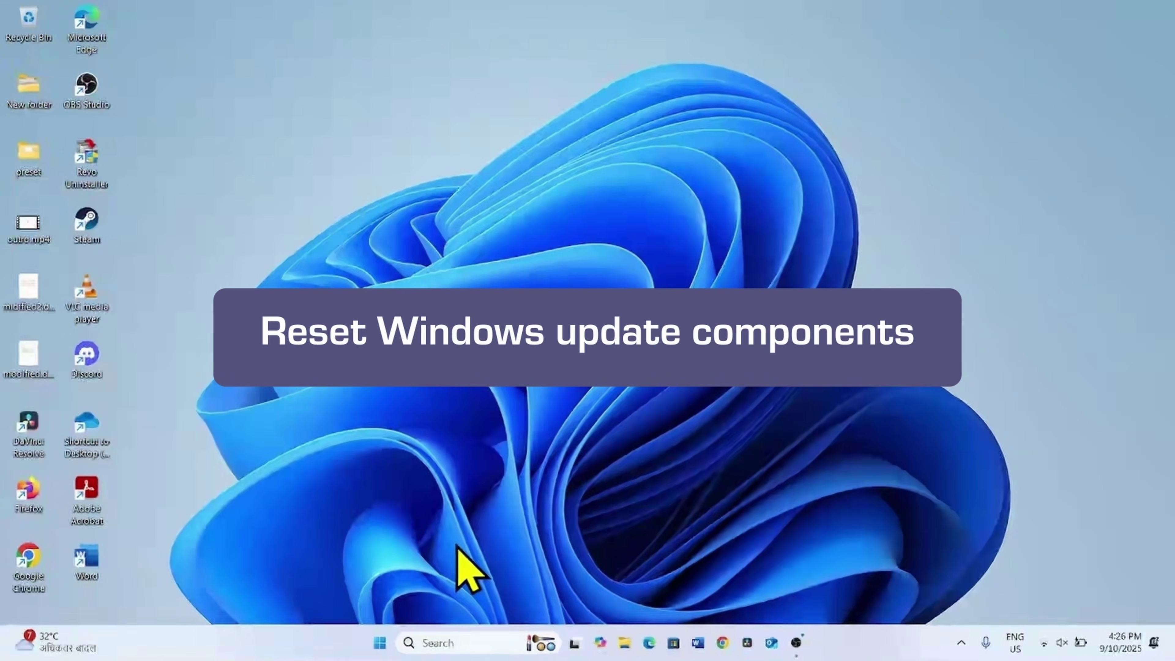
Launch an administrator Command Prompt from a cmd search and reopen the reset-command notes
click(443, 643)
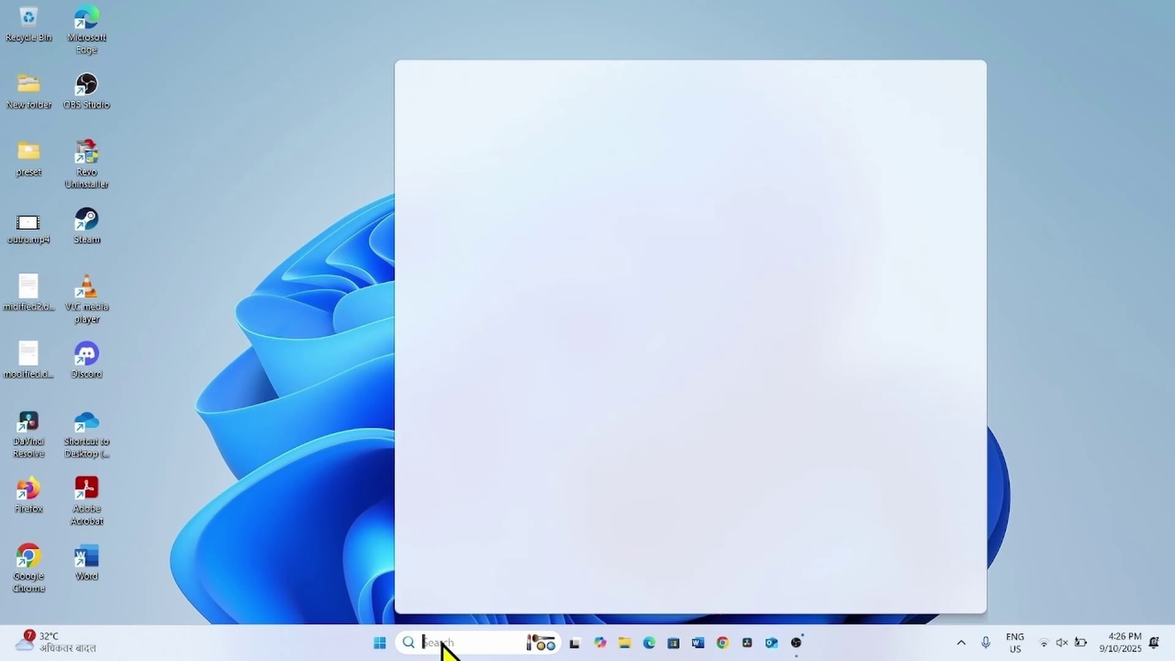
text(cmd)
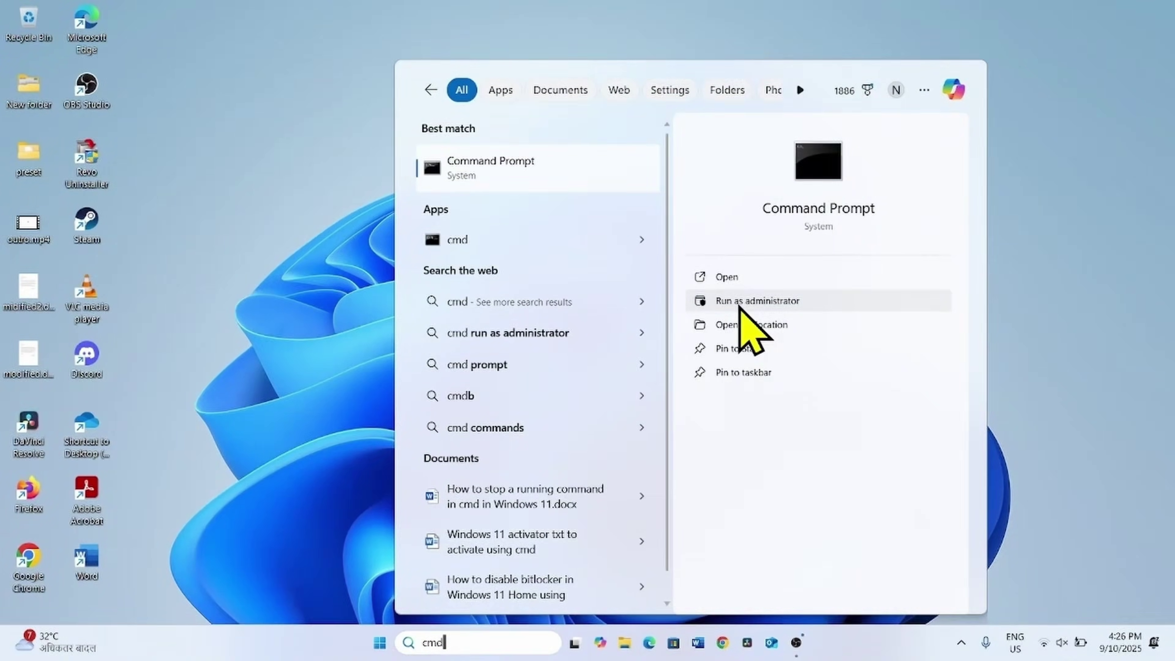
click(739, 306)
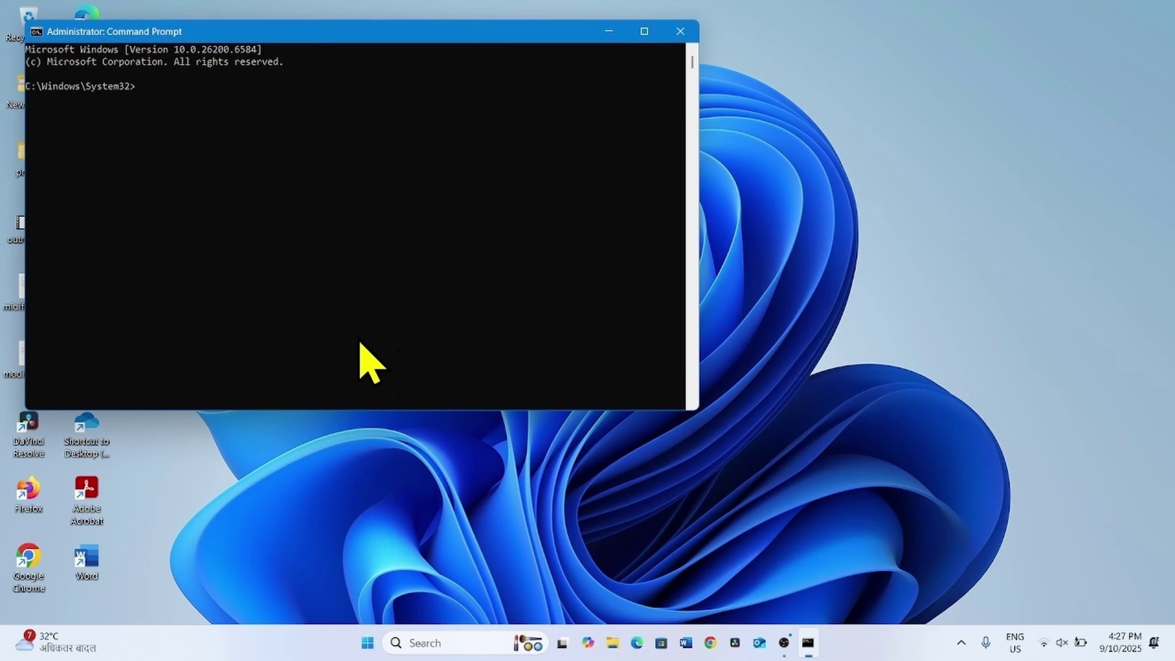
click(364, 645)
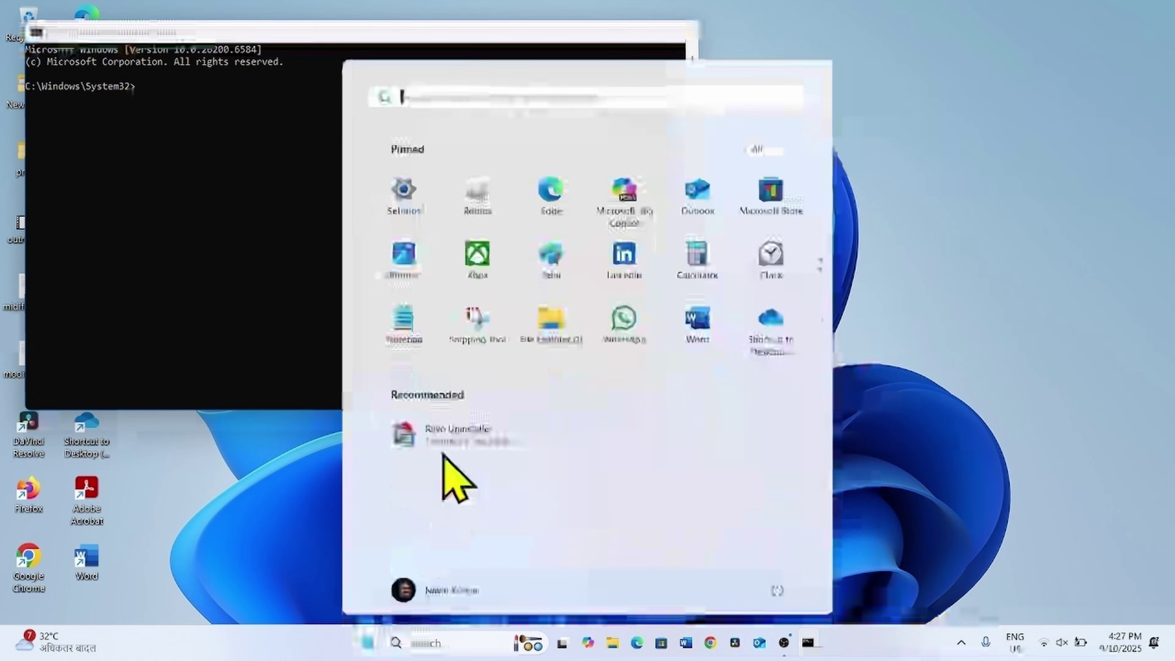
click(440, 442)
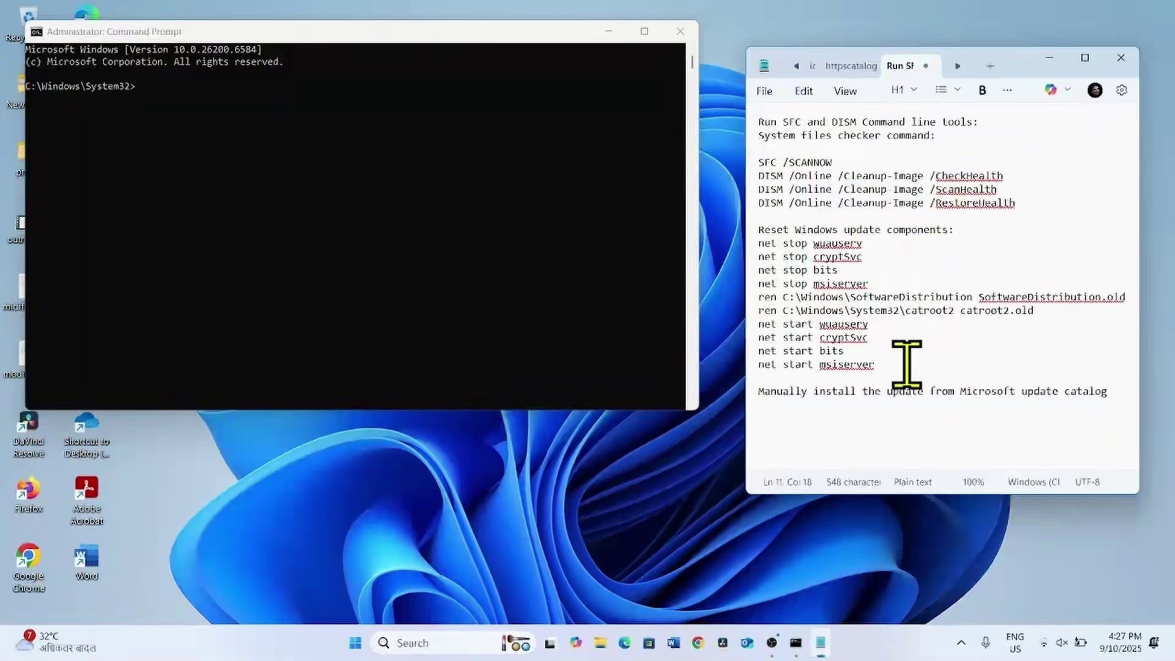
Copy 'net stop wuauserv' from the notes into Command Prompt to stop Windows Update
drag(899, 364, 752, 241)
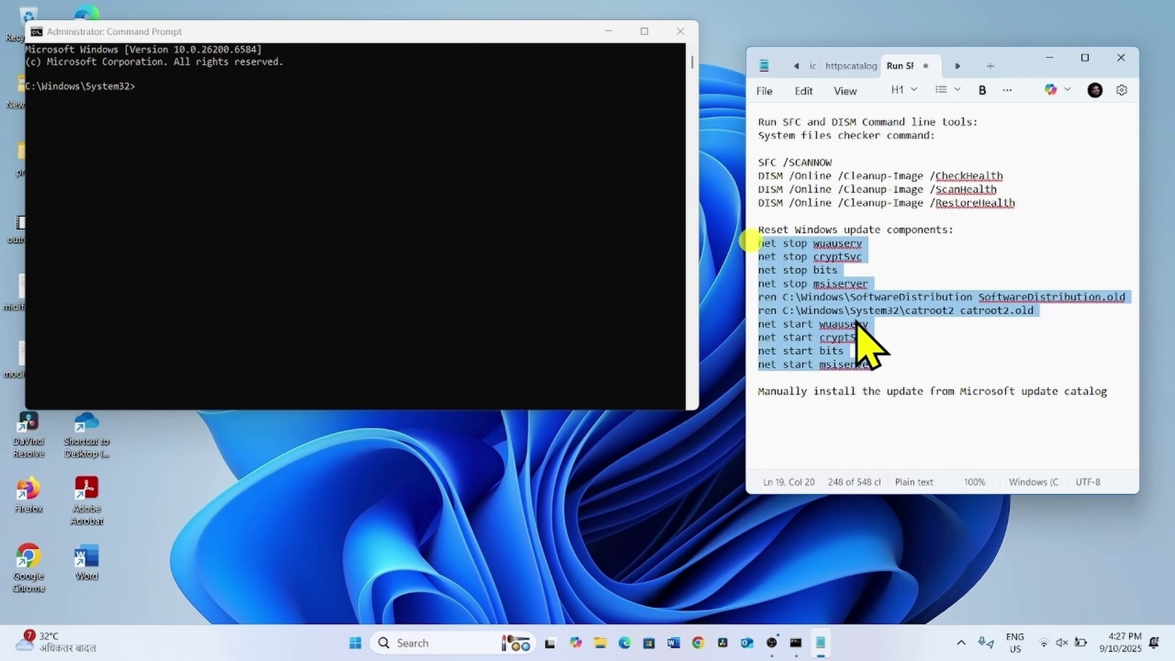
drag(864, 243, 751, 241)
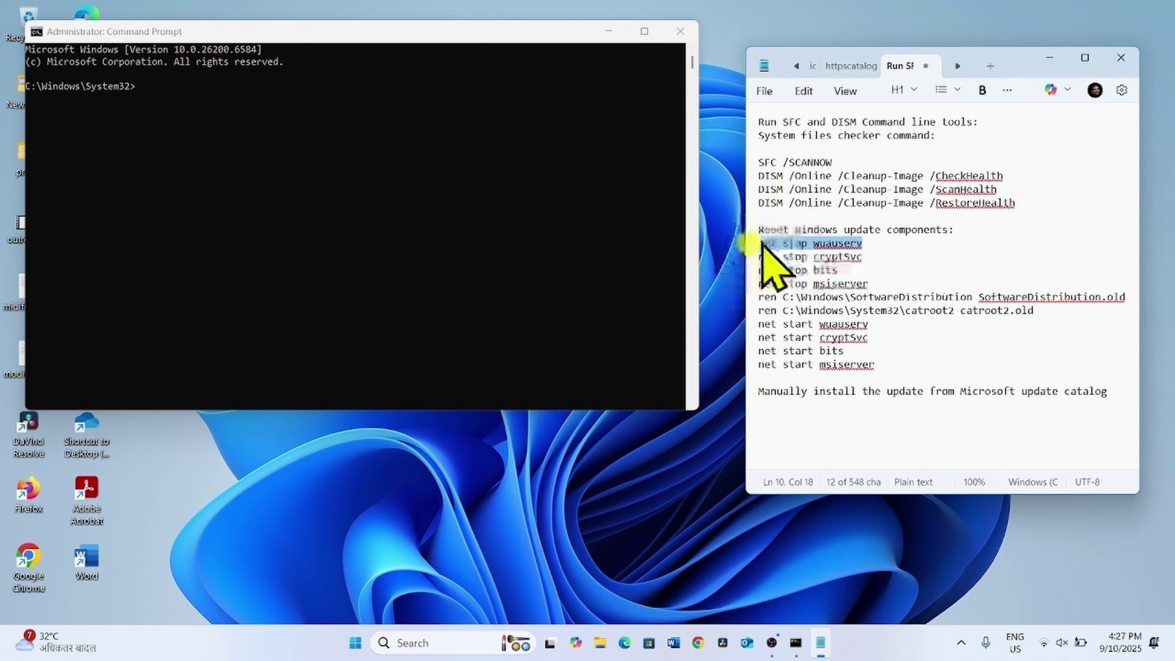
right_click(768, 243)
click(859, 523)
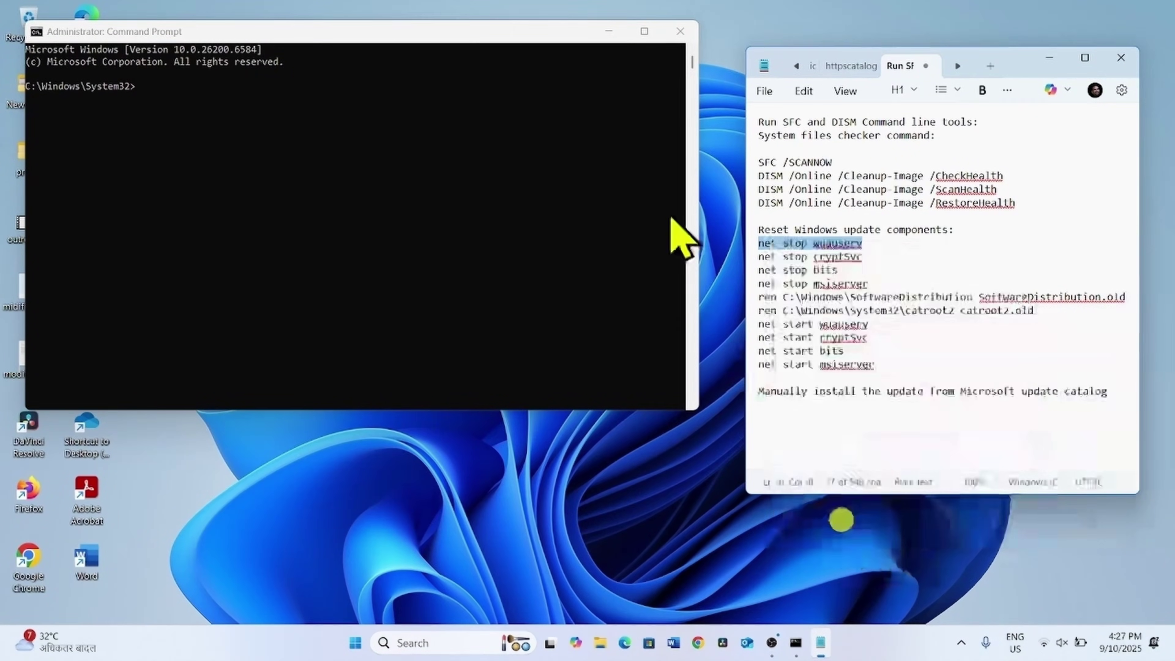
click(144, 92)
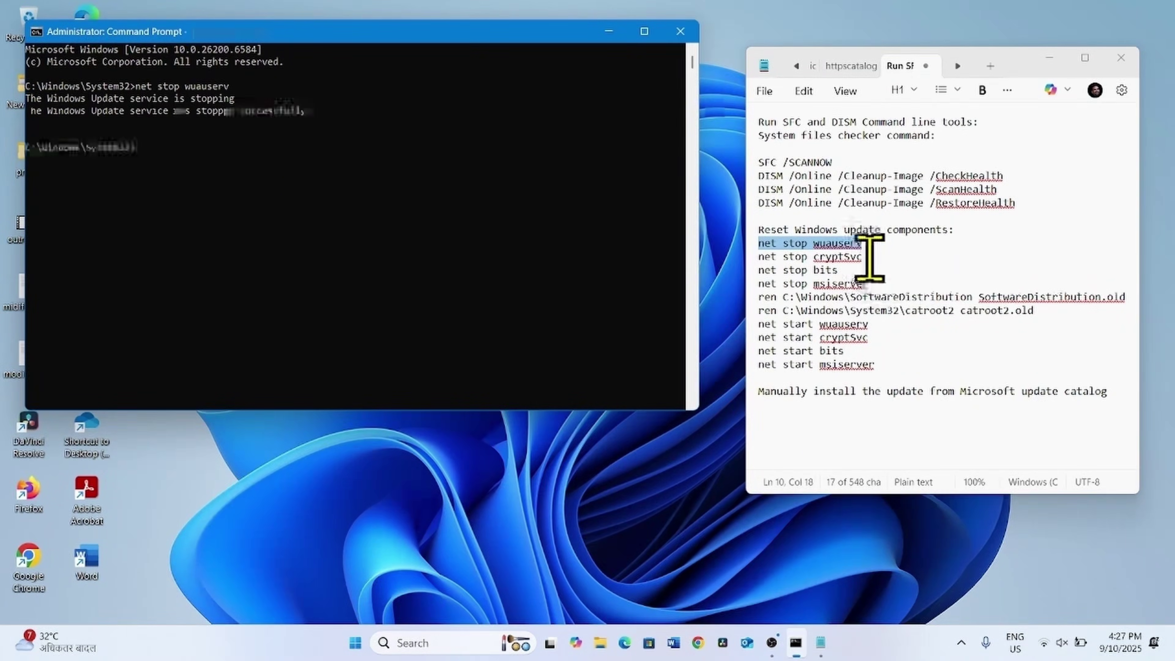
Run 'net stop cryptSvc', confirming dependent services stop, then select the remaining reset commands
drag(867, 258, 749, 262)
right_click(794, 258)
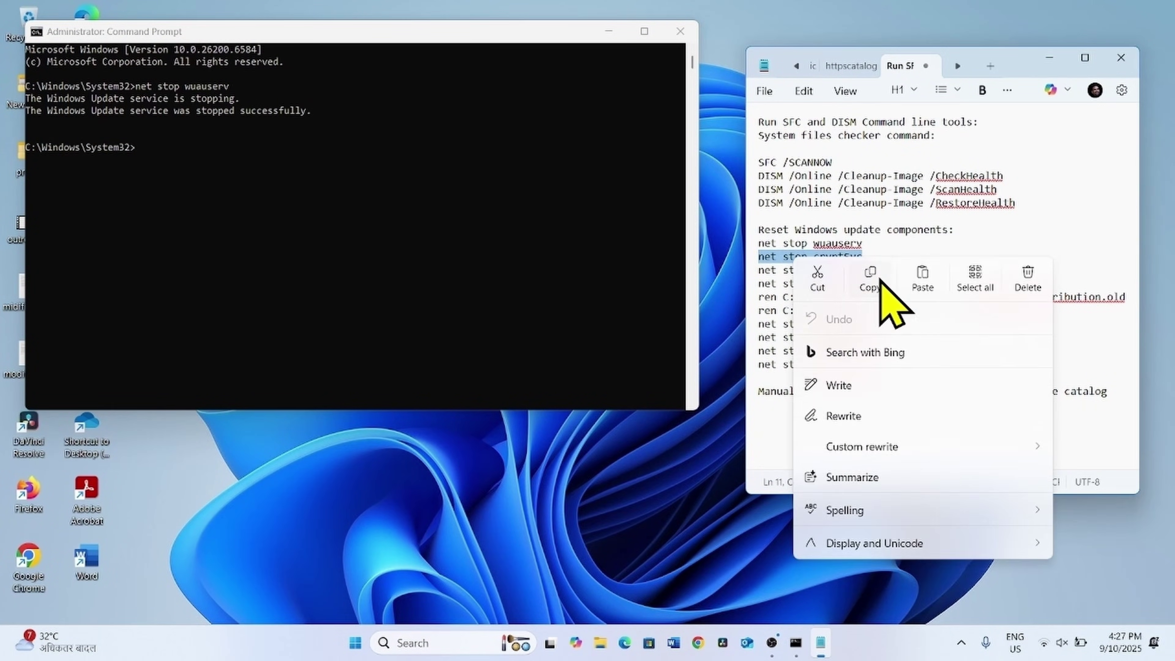
click(869, 273)
click(169, 147)
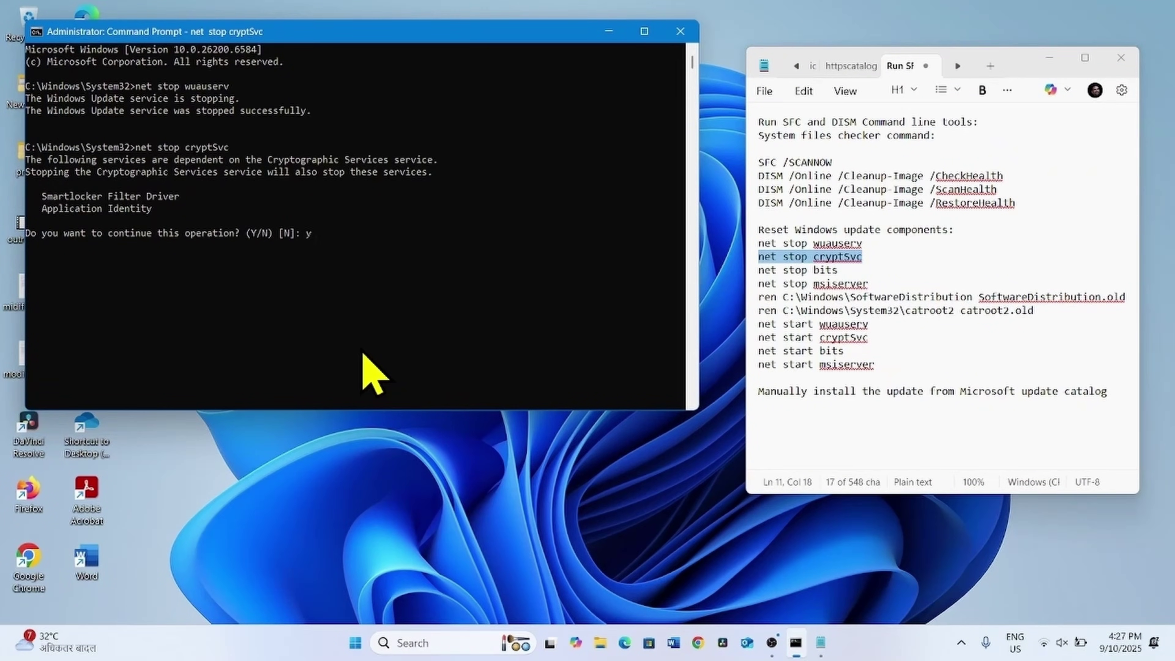
key(Return)
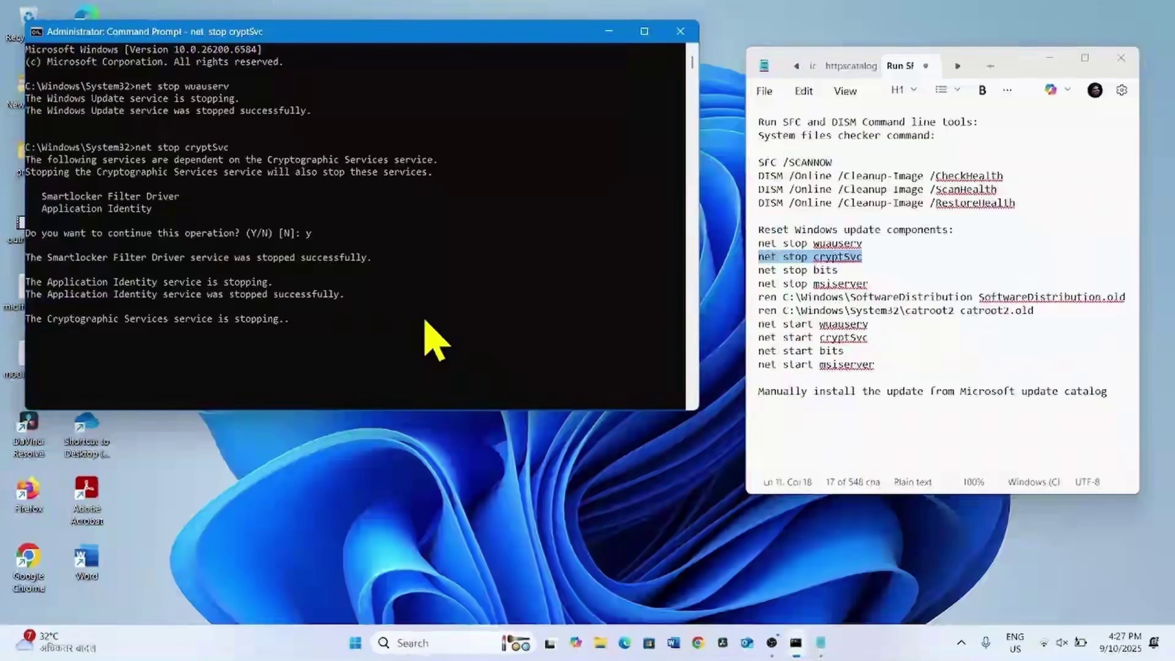
click(873, 273)
drag(878, 366, 748, 244)
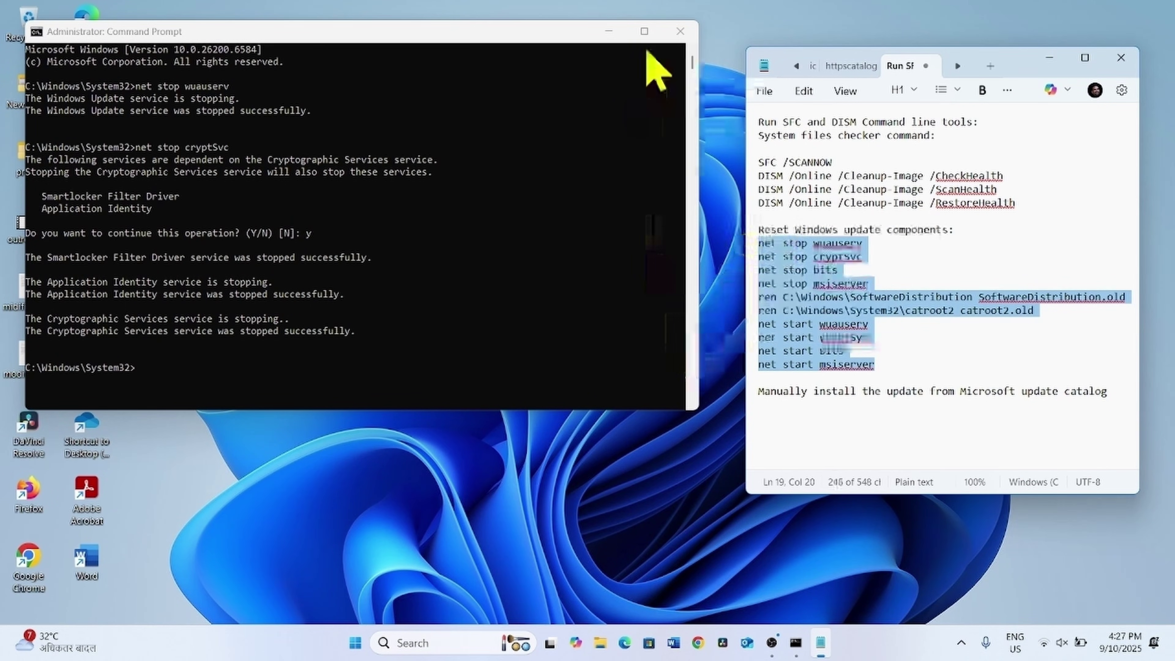
Close Command Prompt and the notes, then open and dismiss the Start menu's power options
click(680, 31)
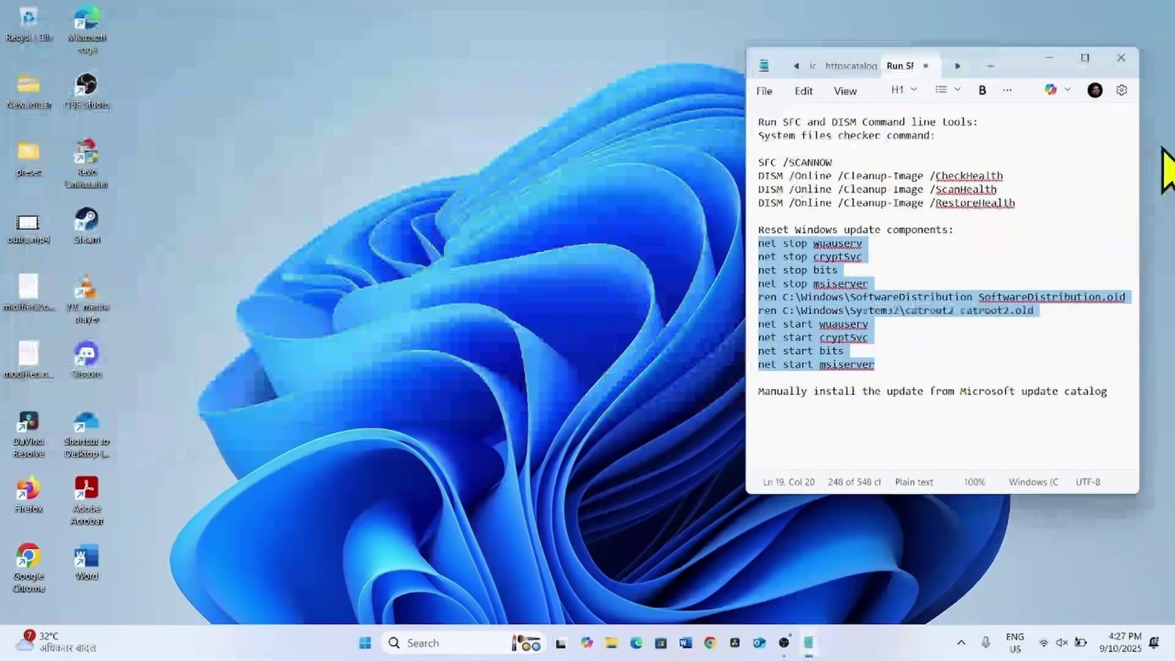
click(1121, 58)
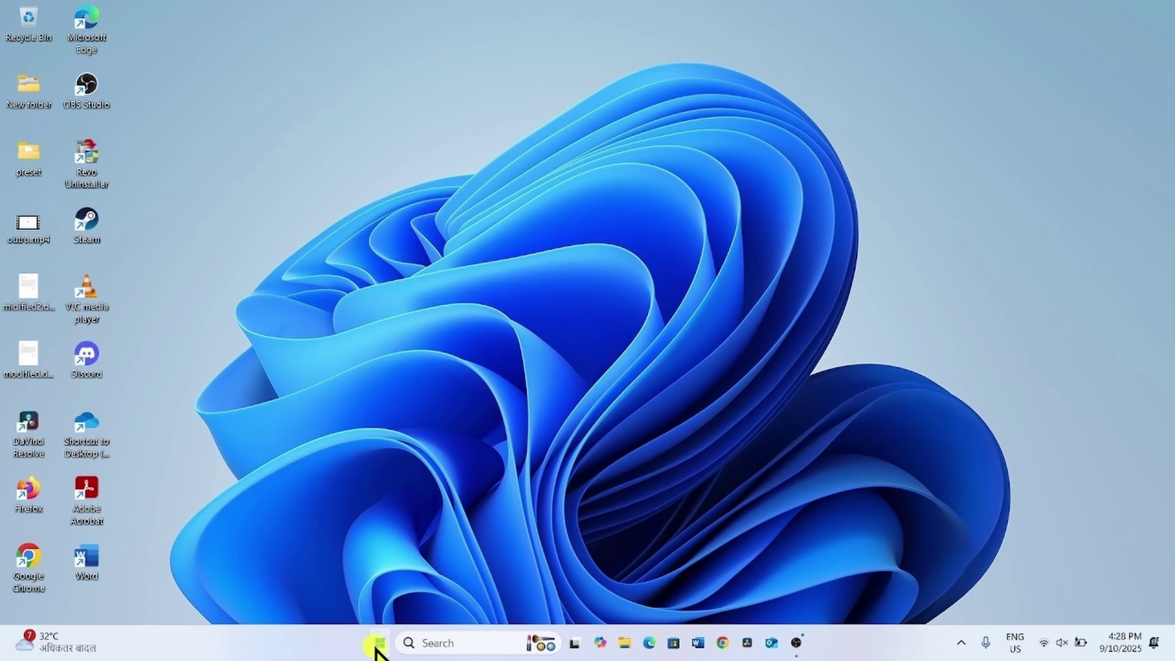
click(379, 644)
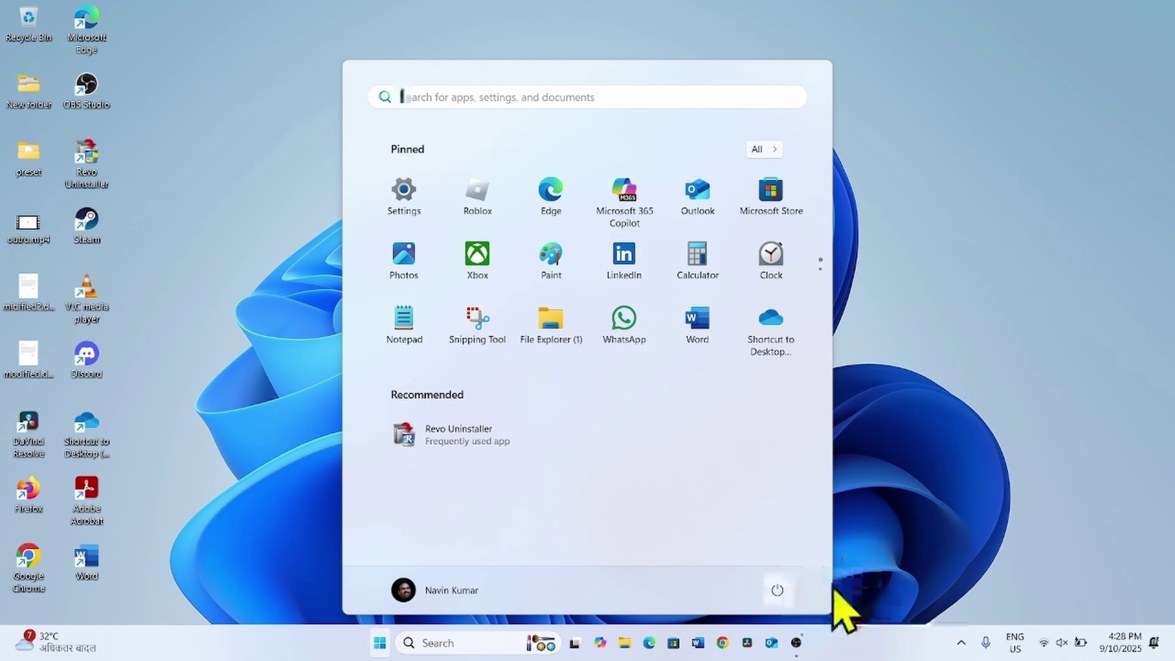
click(777, 589)
click(999, 495)
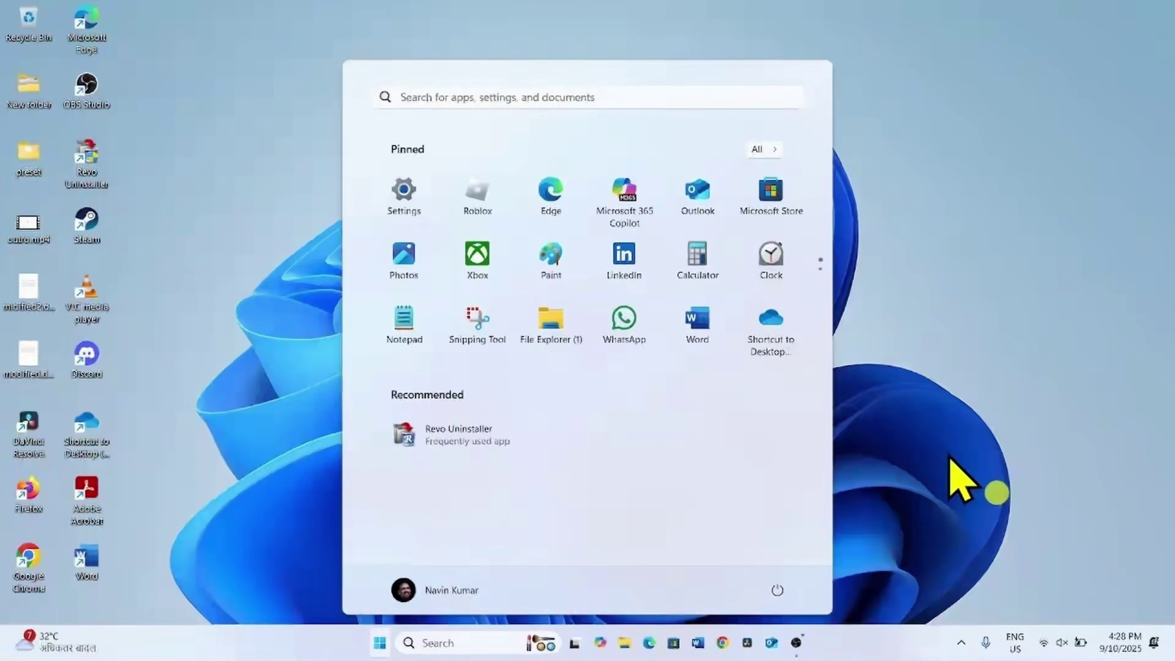
click(907, 458)
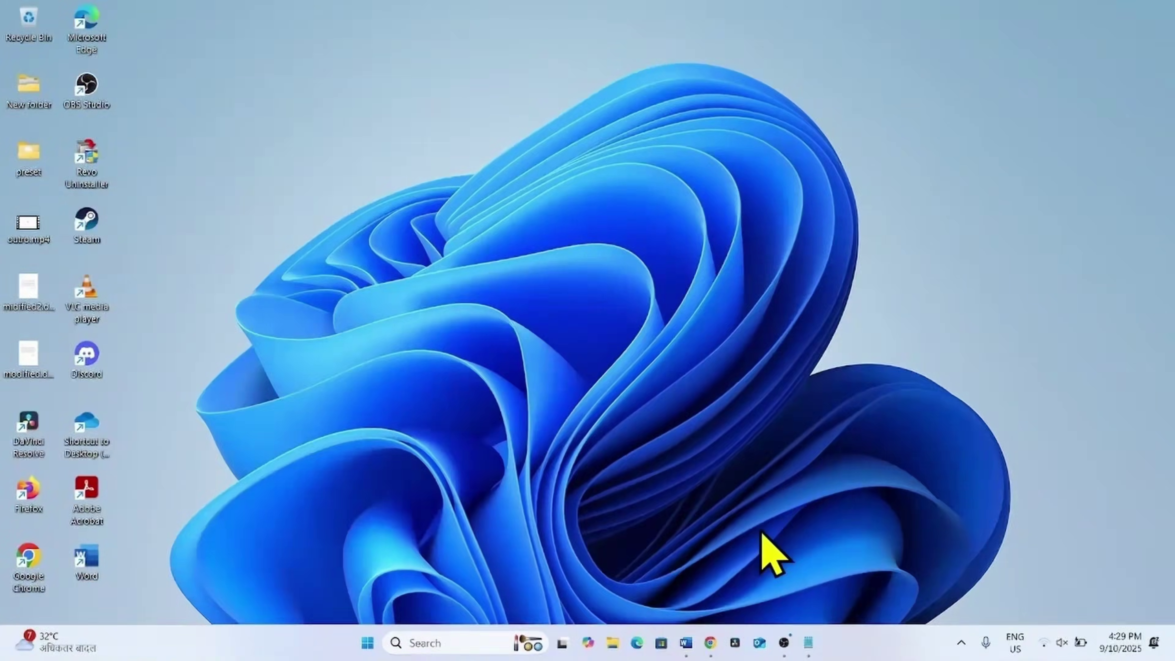
Bring the Chrome window with the KB5065426 Update Catalog results back to the front
click(712, 644)
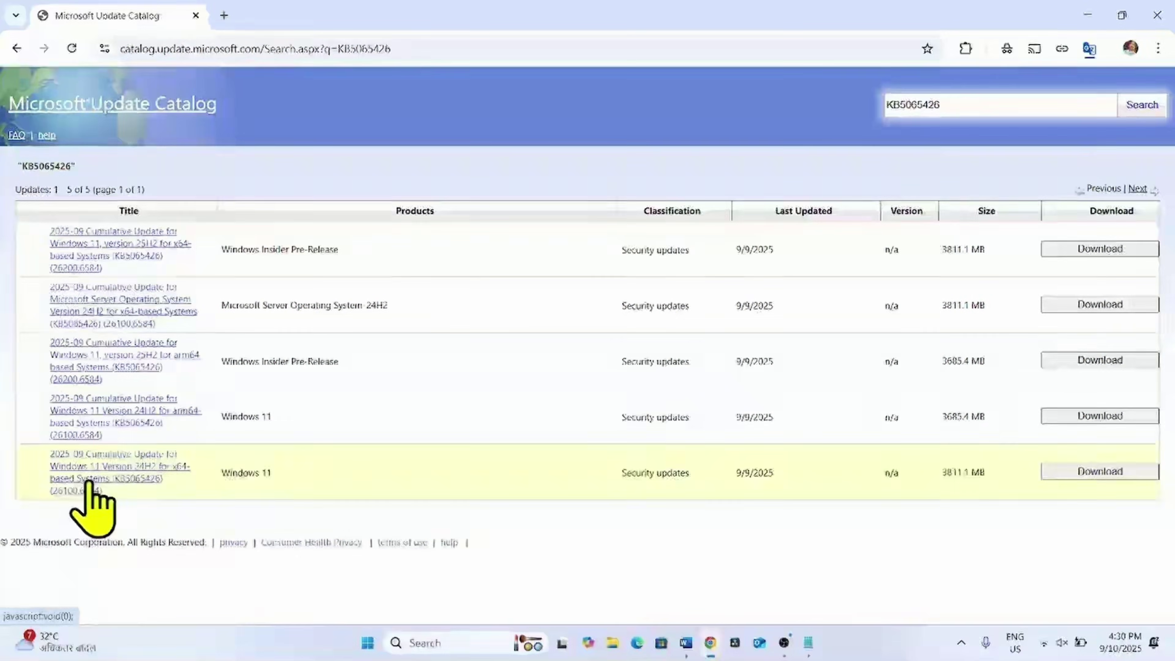
Copy the System type (64-bit OS, x64-based processor) from Settings > System > About, then close Settings
click(367, 643)
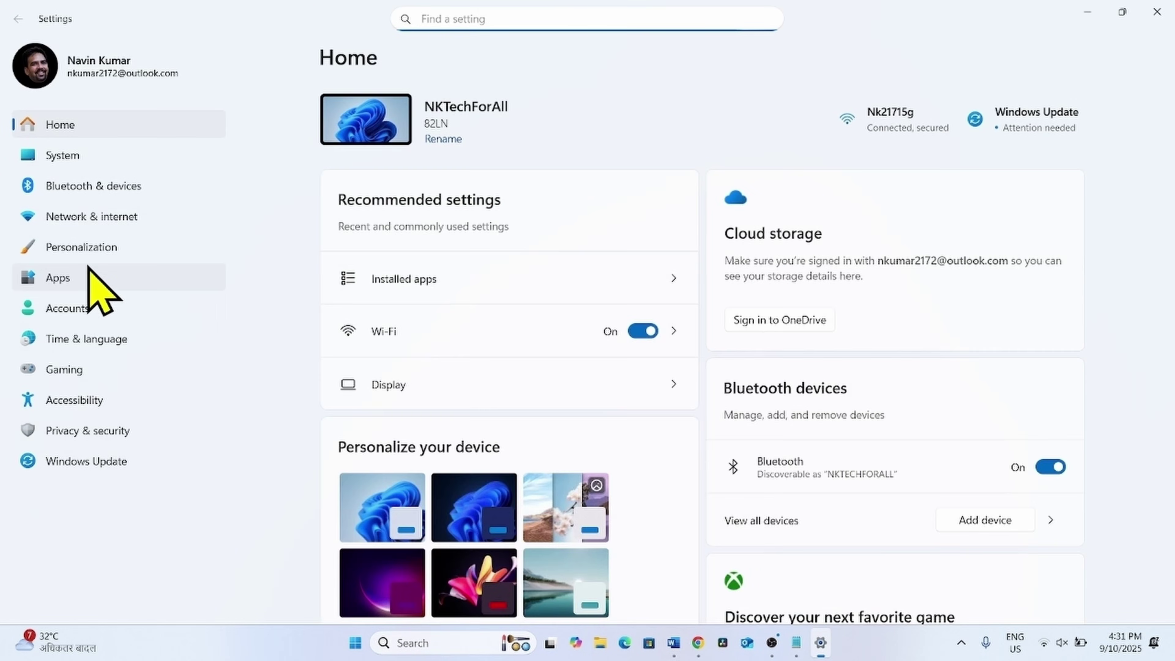
click(76, 158)
scroll(456, 343, down, 10)
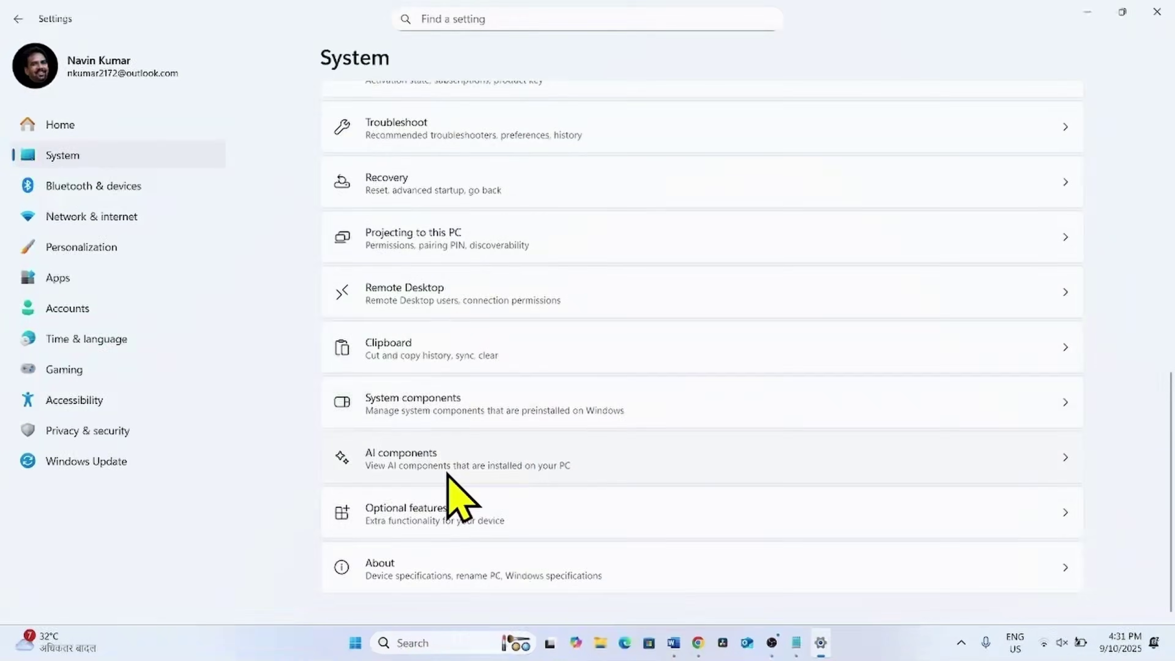
click(397, 576)
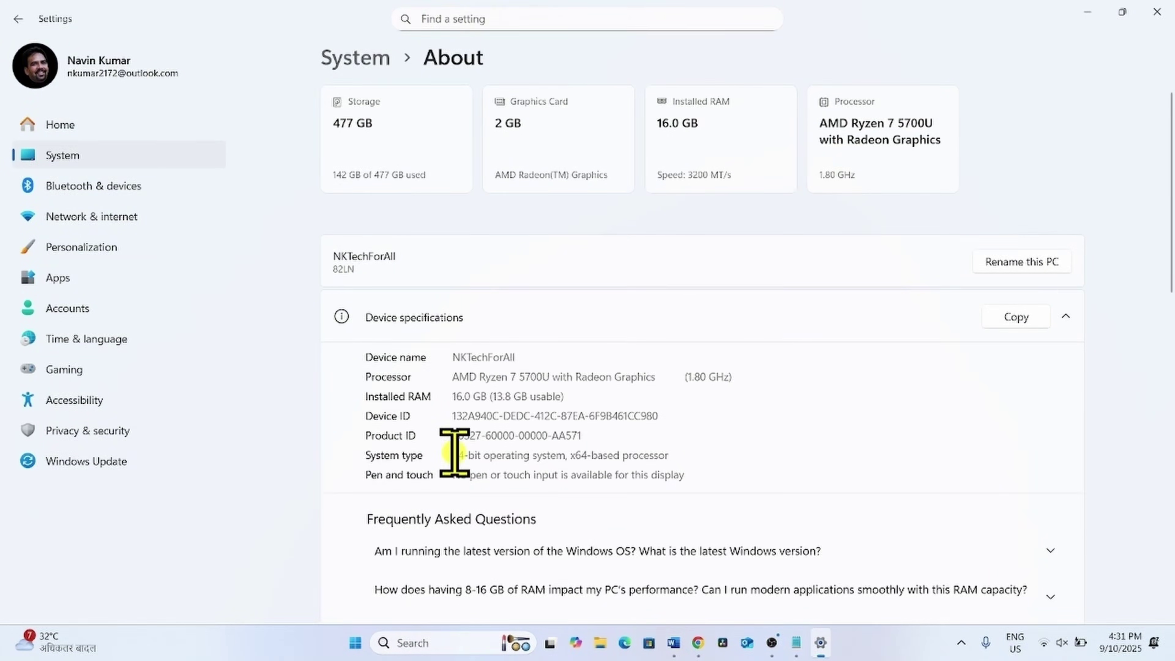
drag(455, 453, 618, 457)
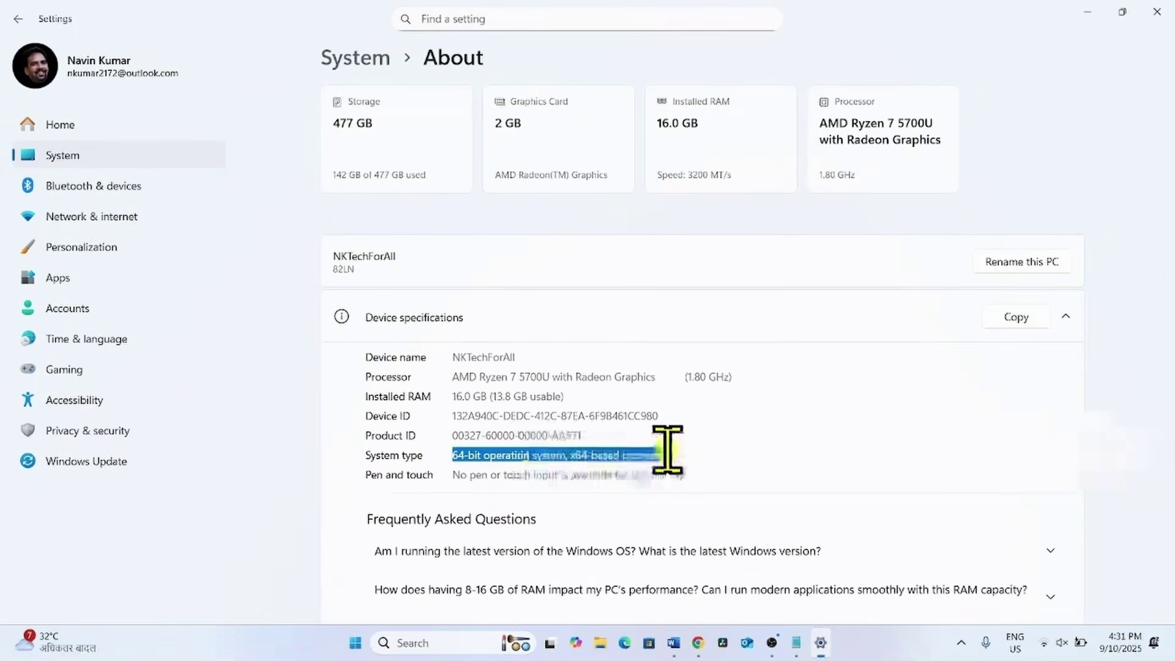
mouse_move(668, 450)
mouse_down()
mouse_move(684, 454)
mouse_move(668, 451)
mouse_up()
click(1017, 317)
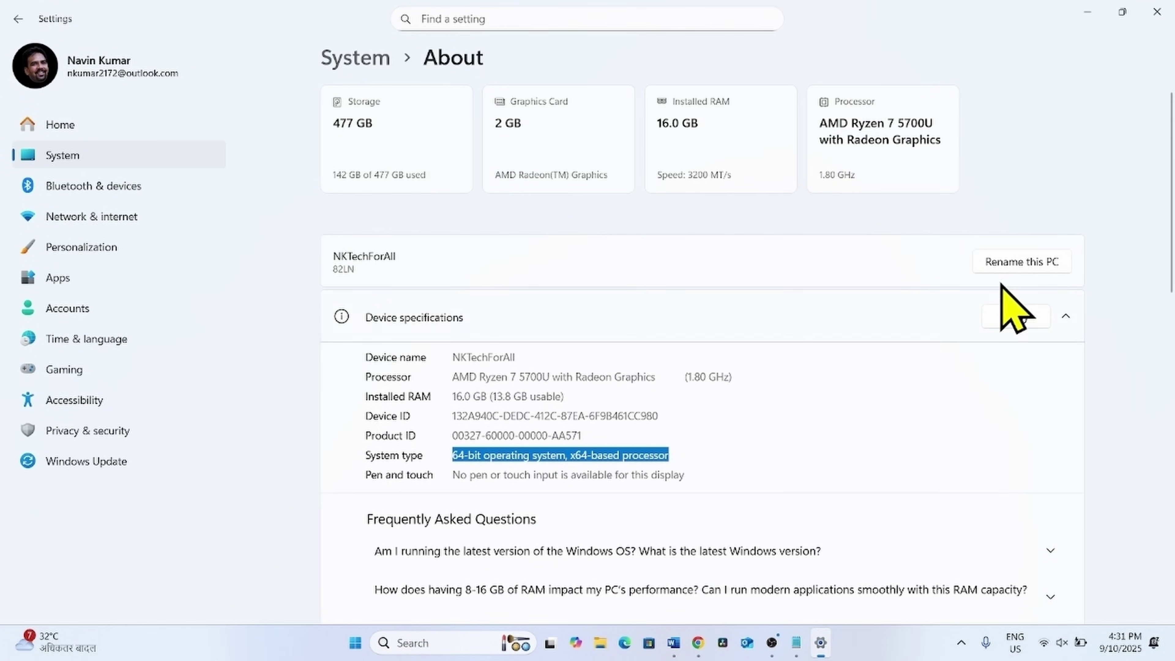
click(1157, 12)
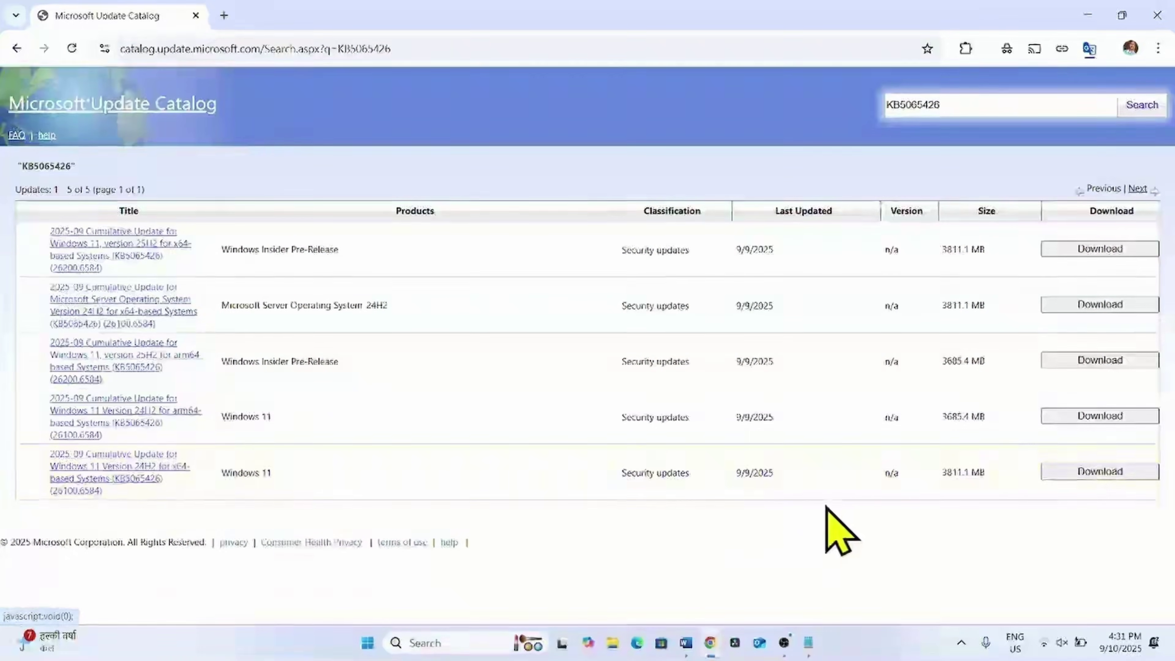
Download the KB5065426 Windows 11 24H2 x64 .msu package and view Chrome's download history
click(1101, 474)
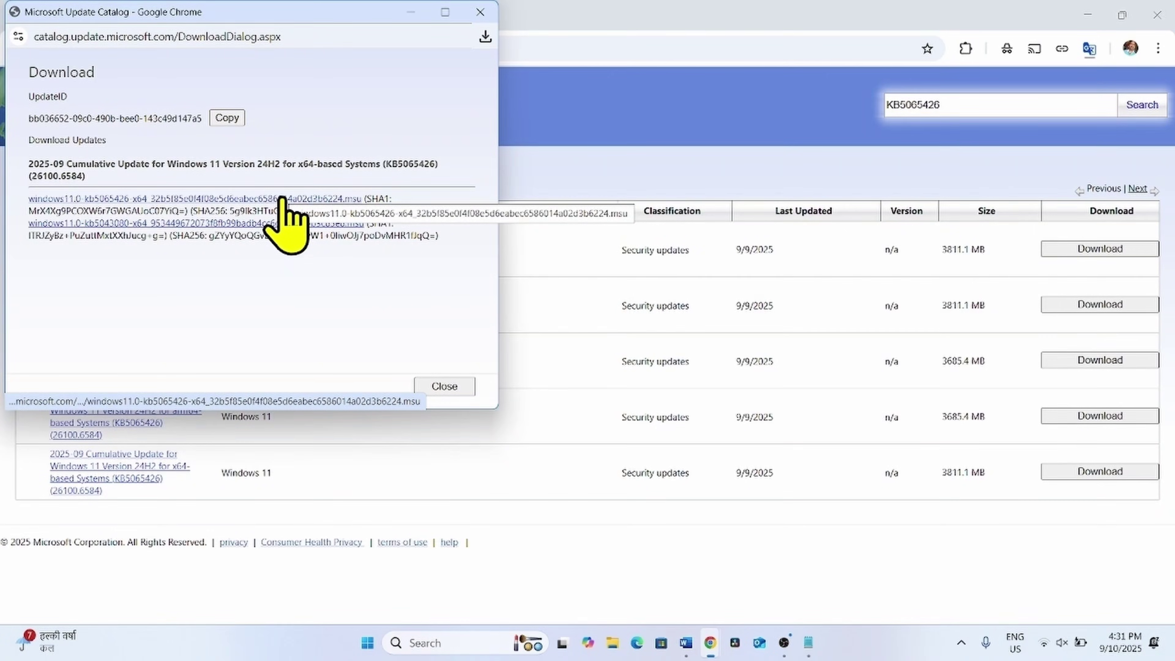
click(283, 200)
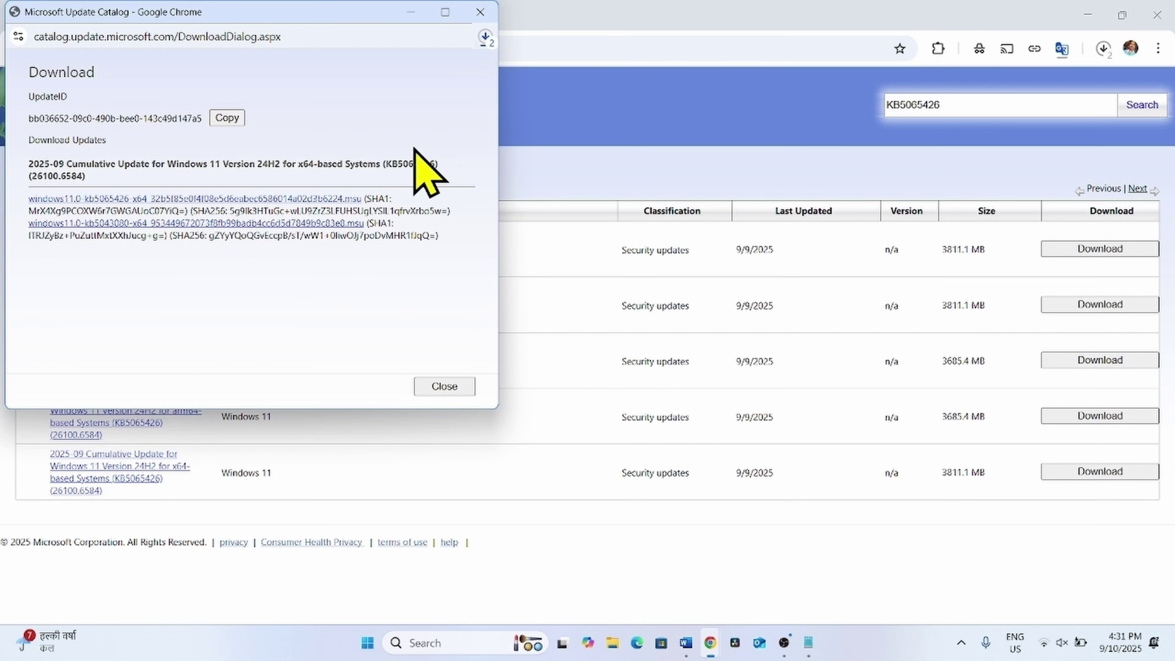
click(480, 12)
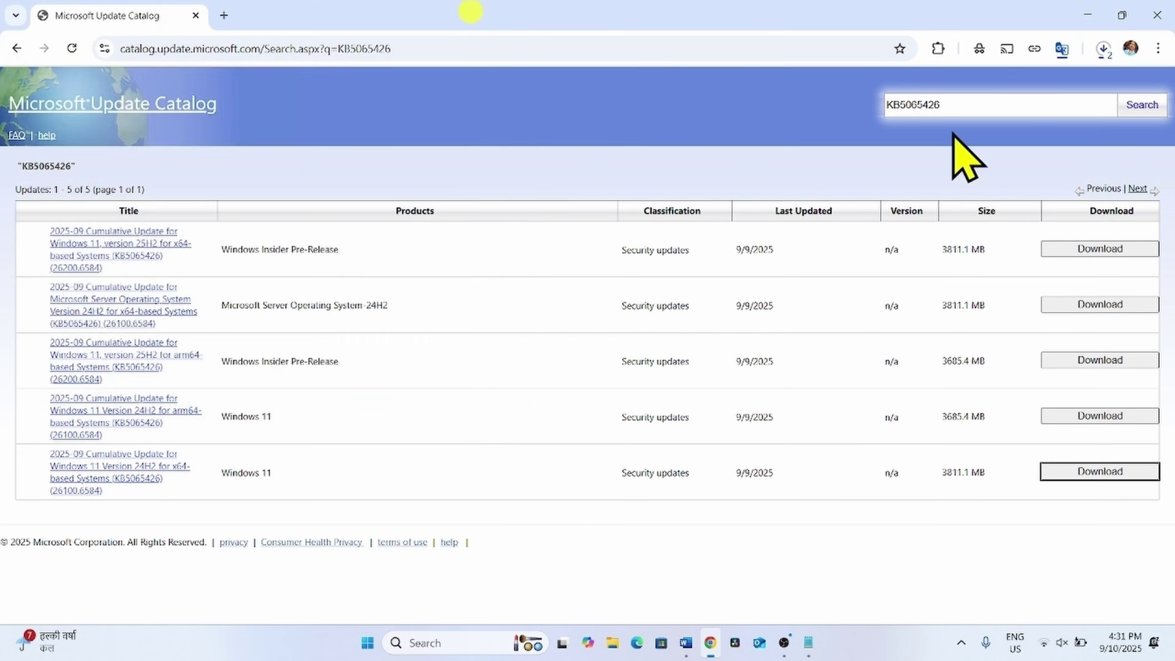
click(1106, 50)
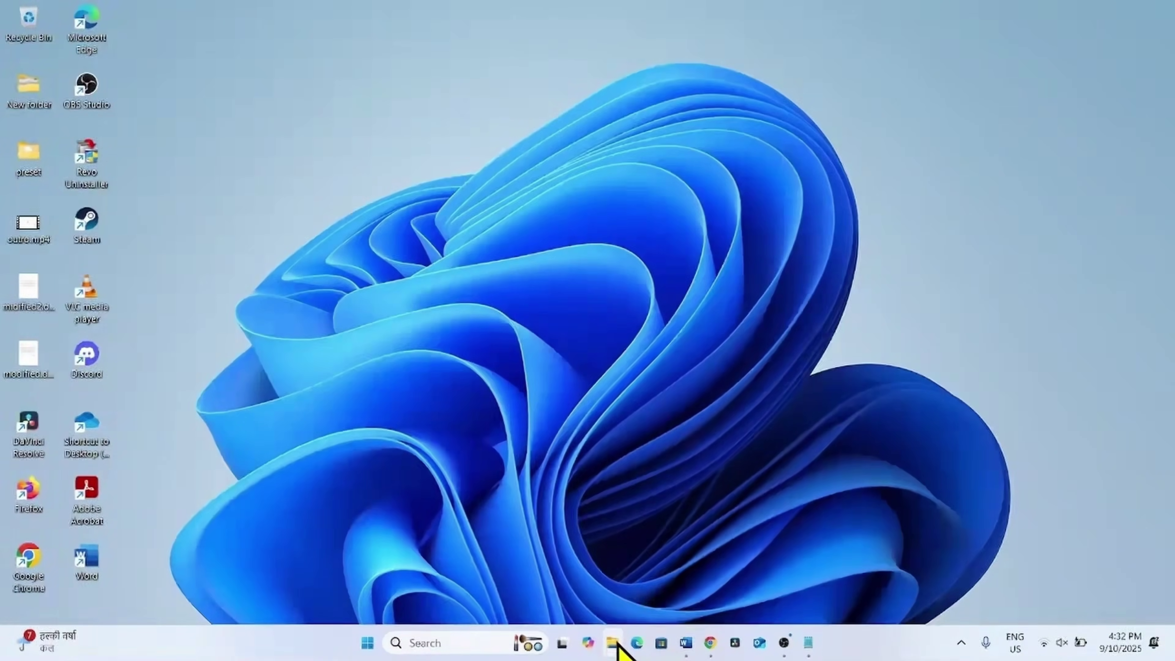
Run the KB5065426 .msu from Downloads and dismiss its already-installed notice
click(613, 643)
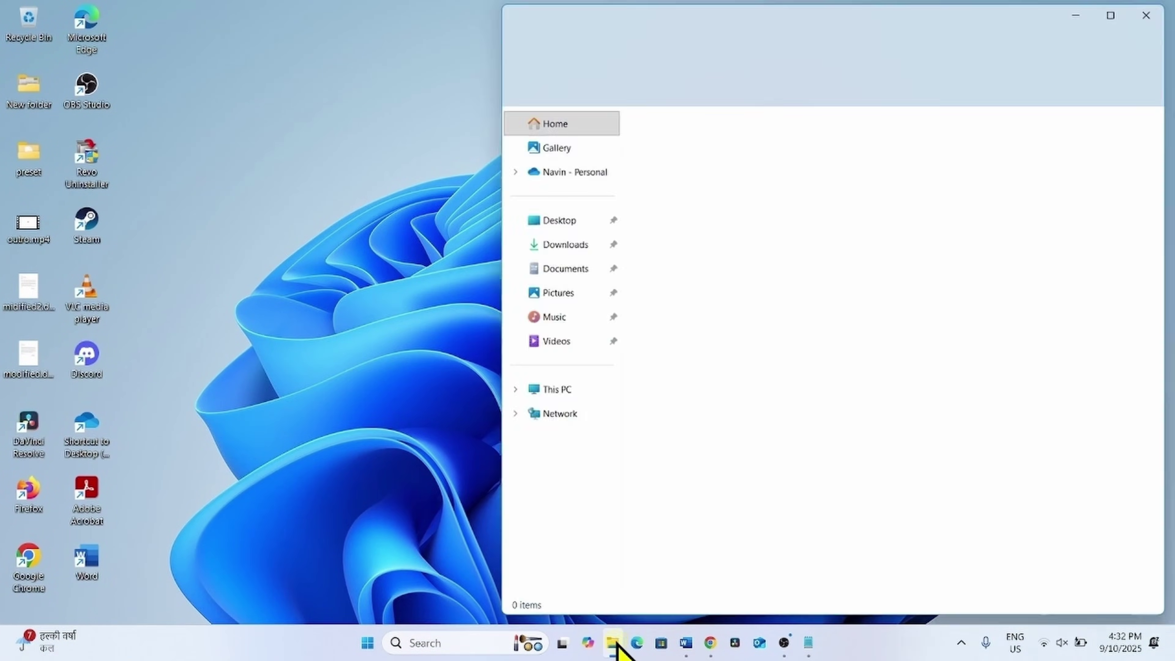
click(1115, 12)
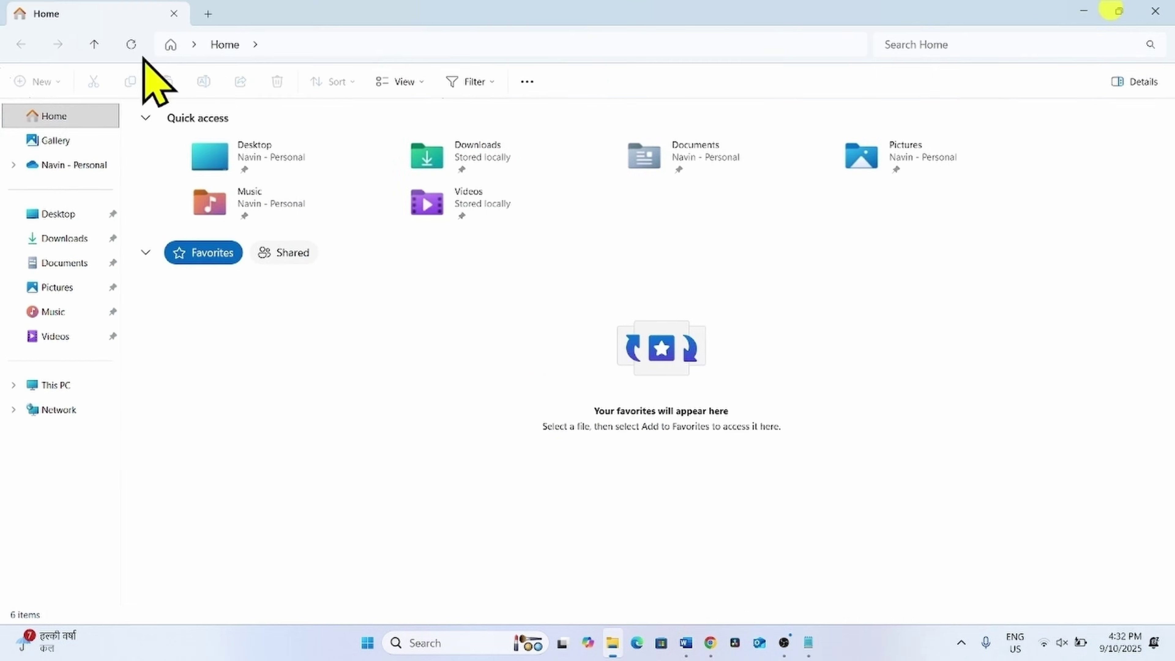
click(54, 238)
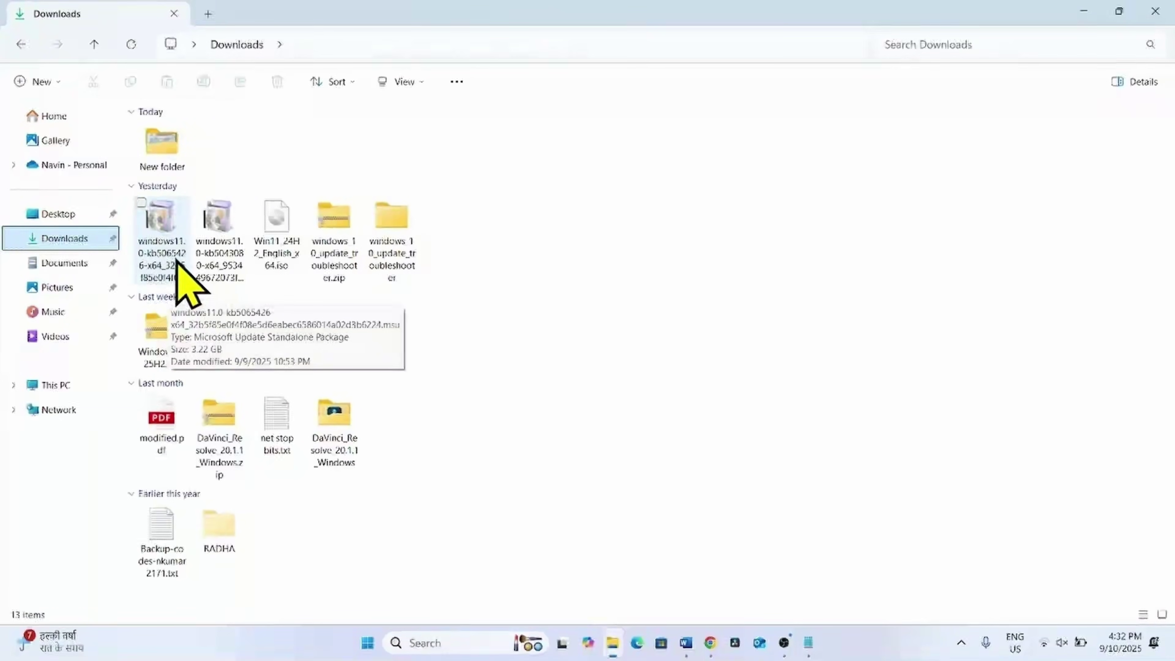
right_click(159, 221)
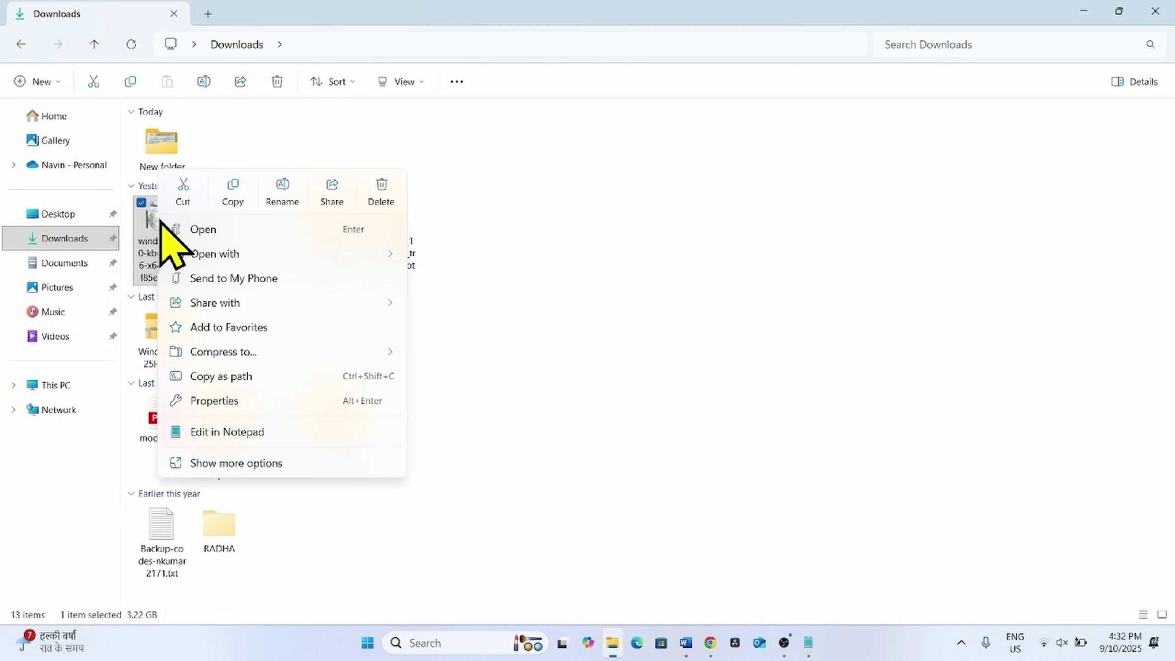
click(203, 229)
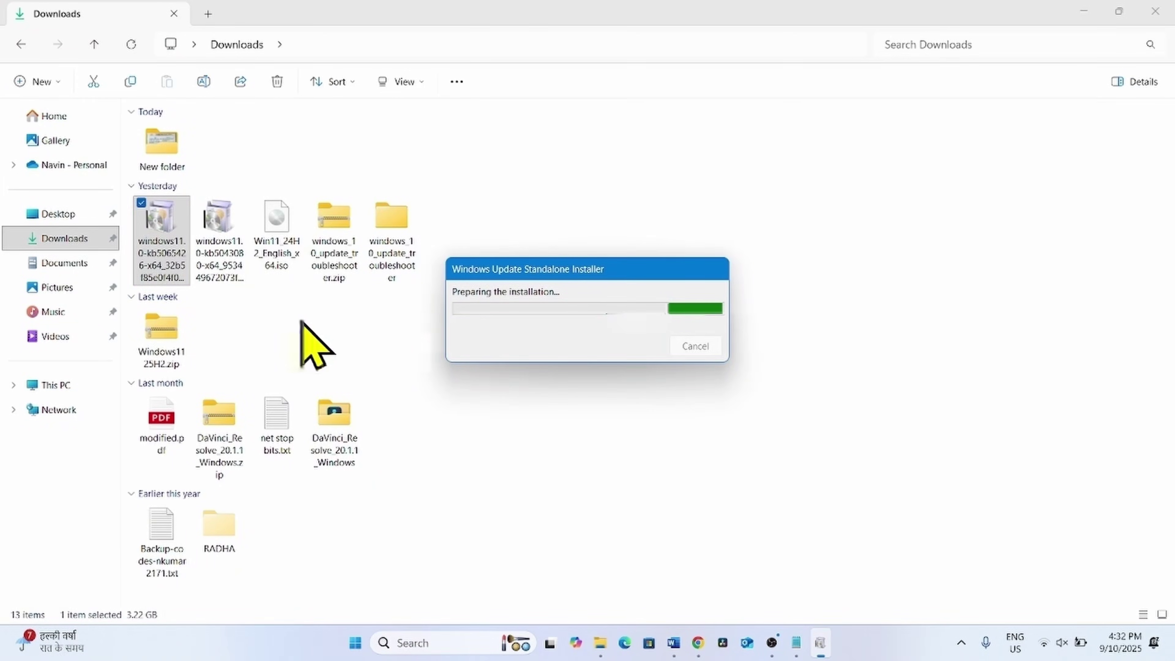
click(216, 223)
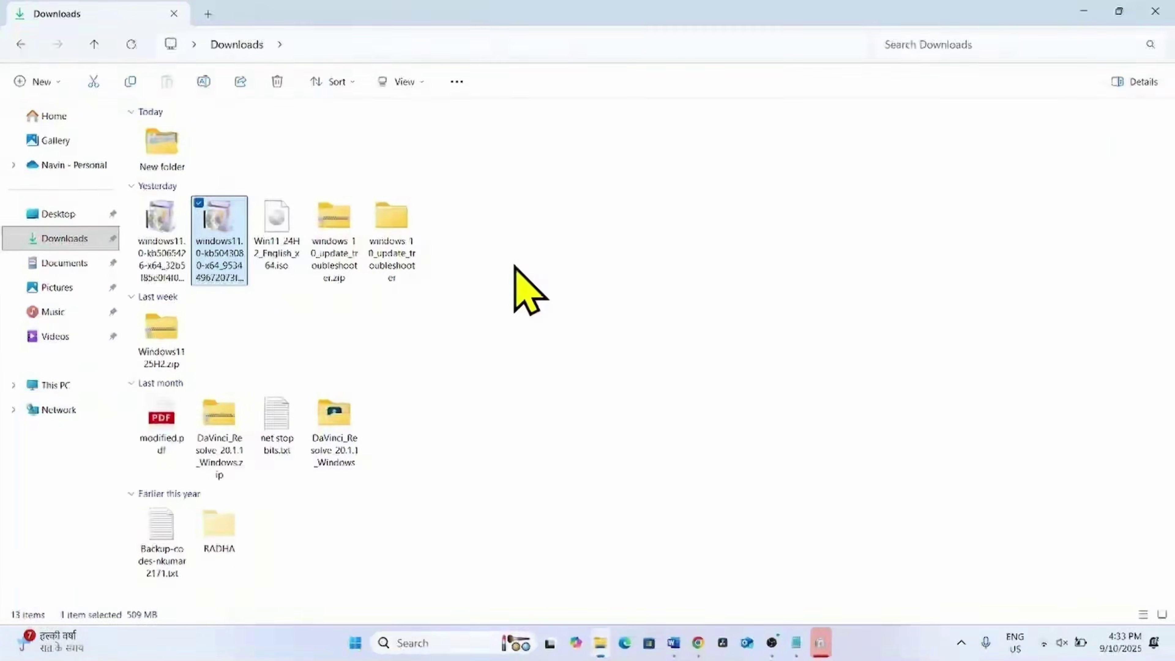
click(1155, 10)
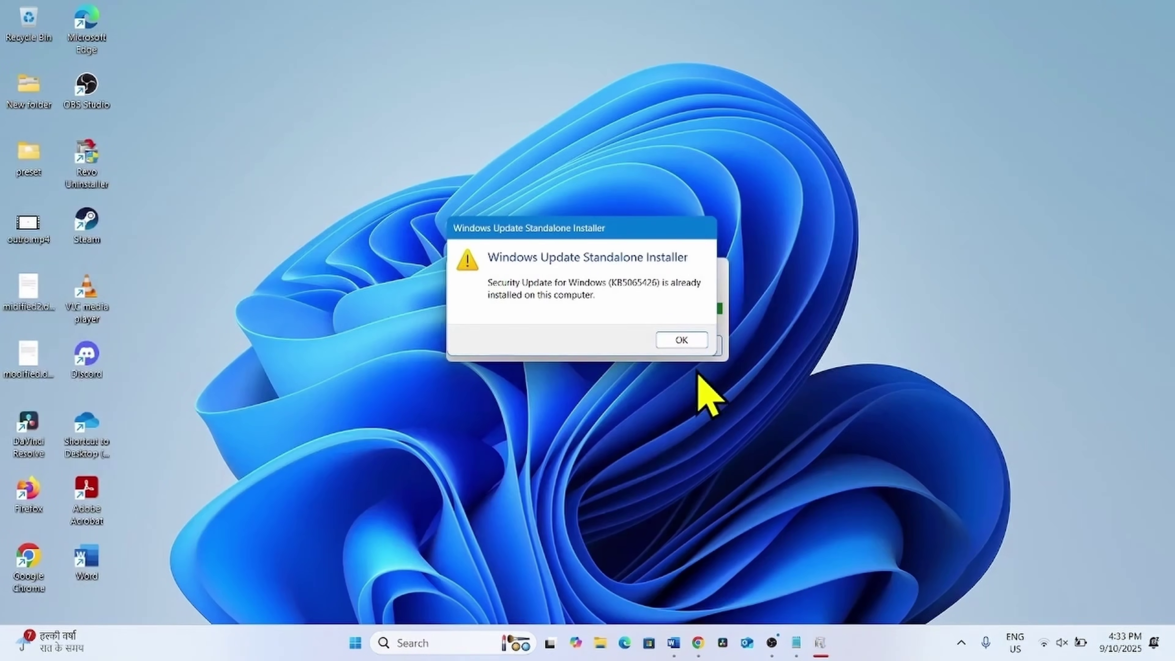
click(681, 340)
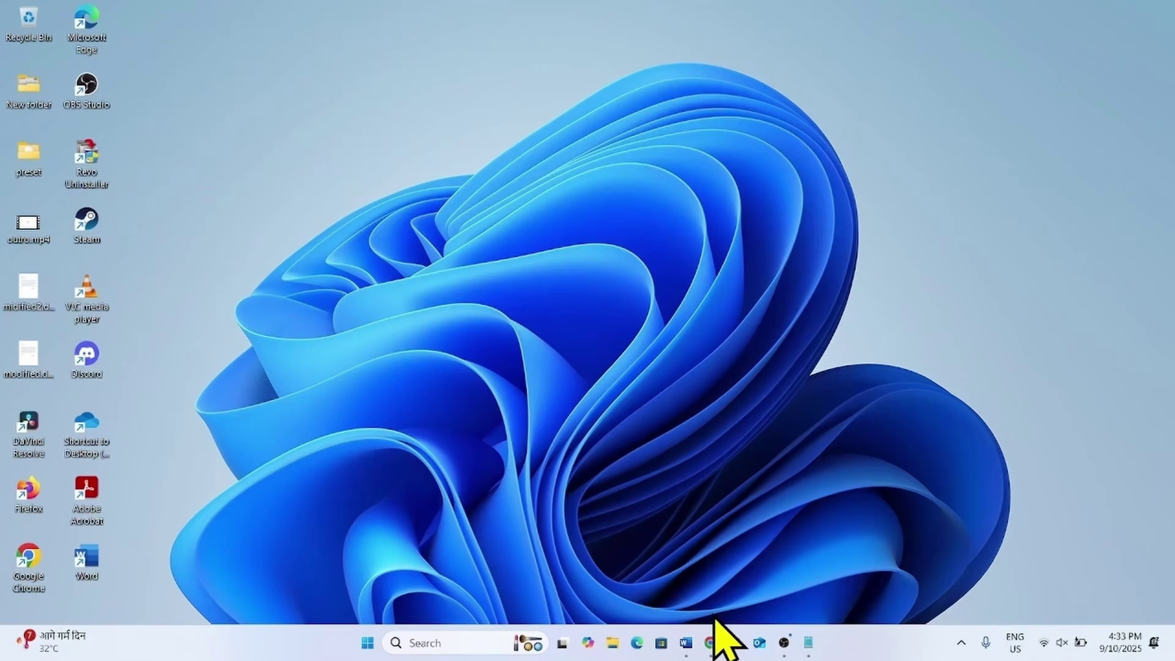
Search the web for 'windows 11 download' in a new Chrome tab
click(710, 645)
click(218, 14)
click(203, 48)
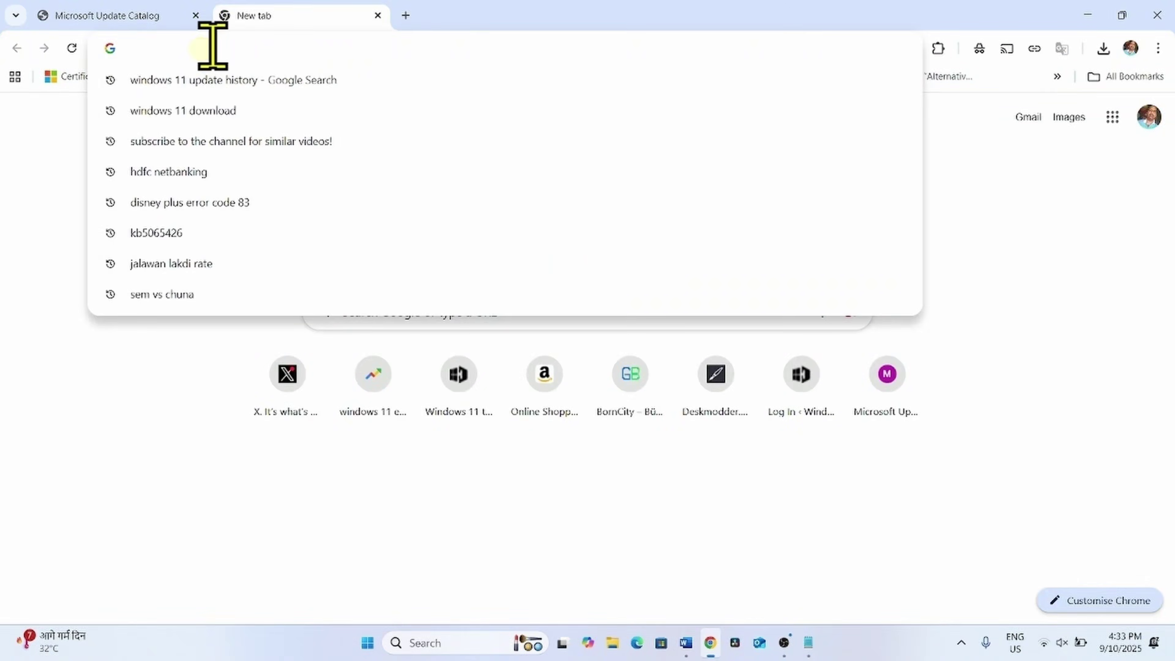
text(windows 11)
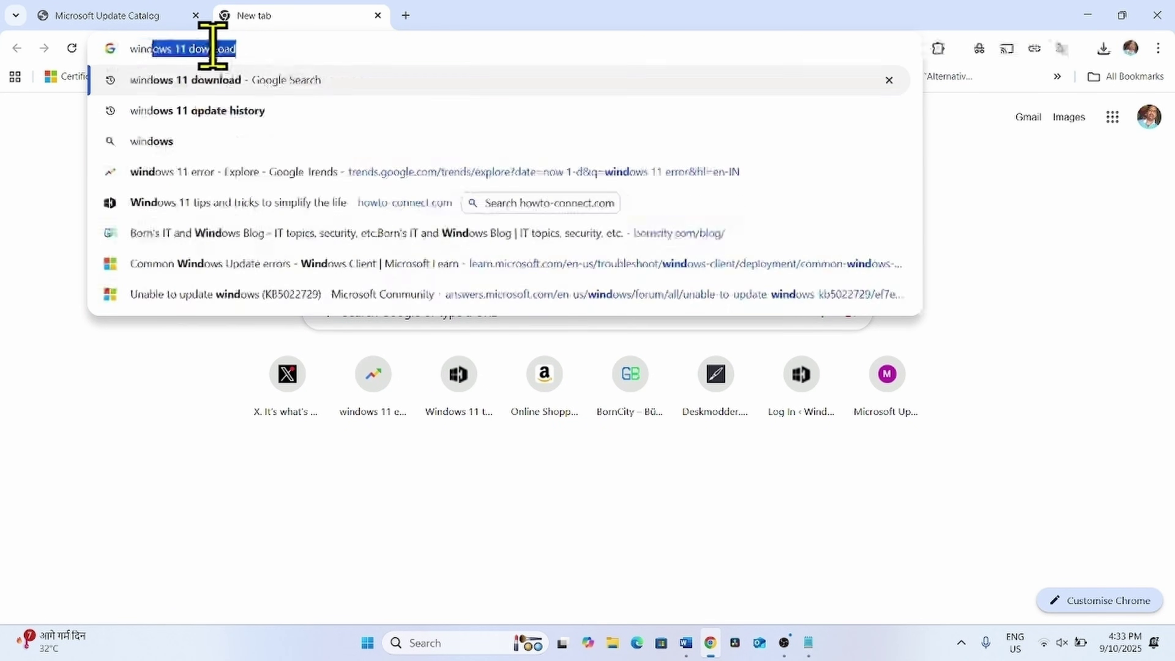
text( download)
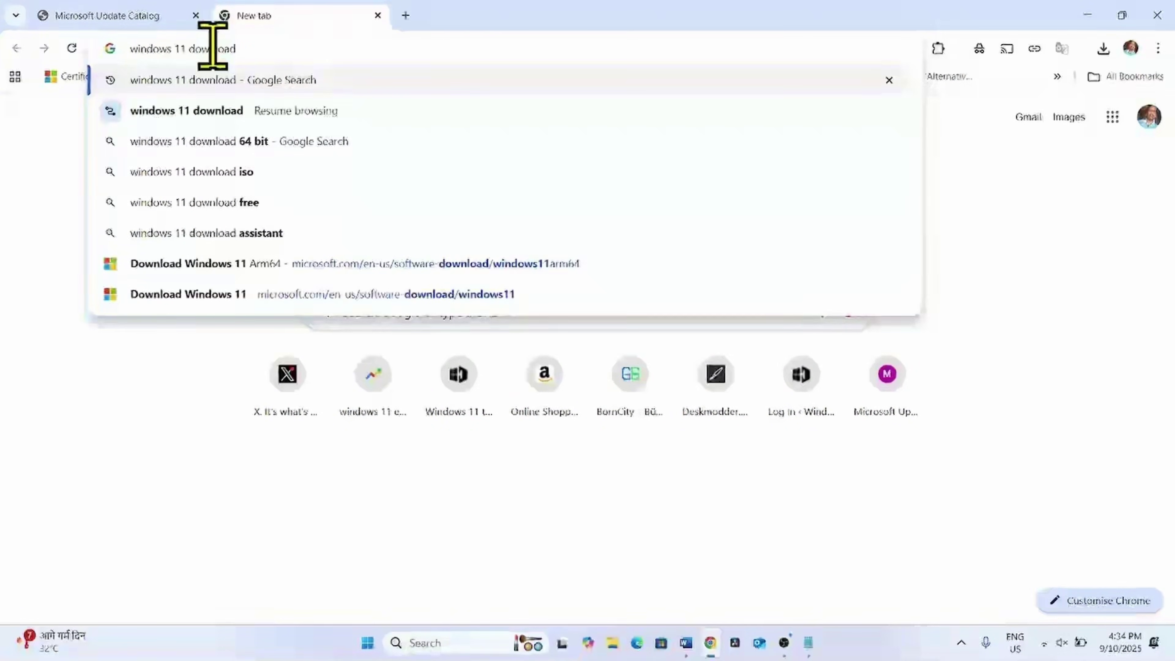
key(Return)
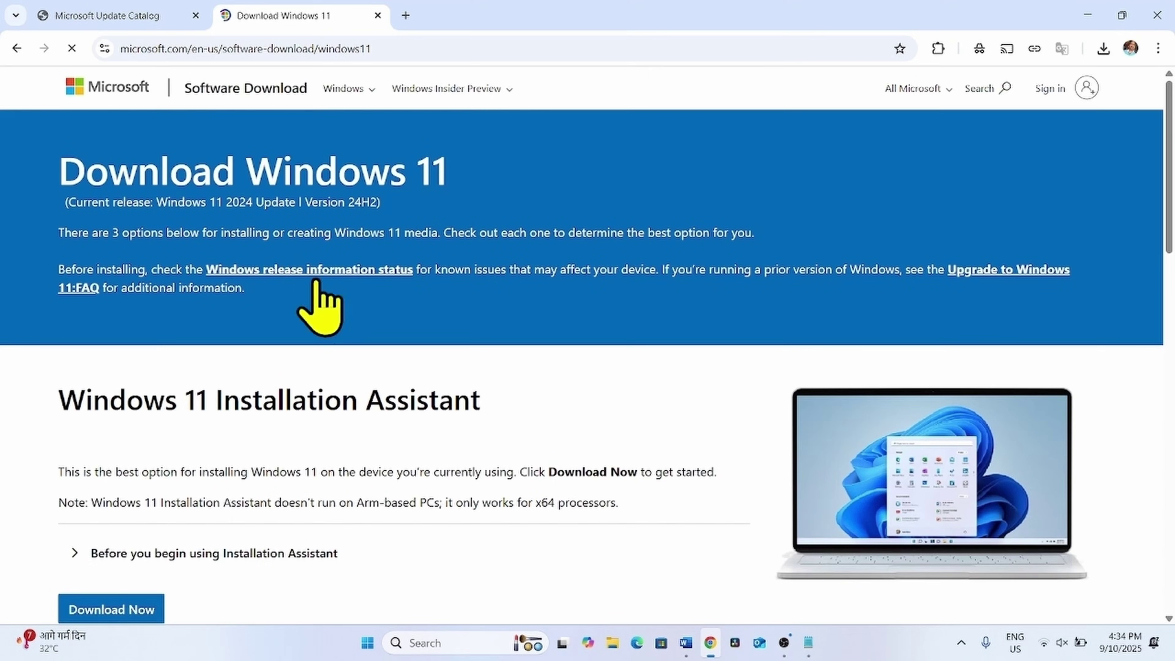
On Microsoft's page, select and confirm the Windows 11 multi-edition ISO for x64
scroll(451, 360, down, 8)
scroll(477, 412, down, 11)
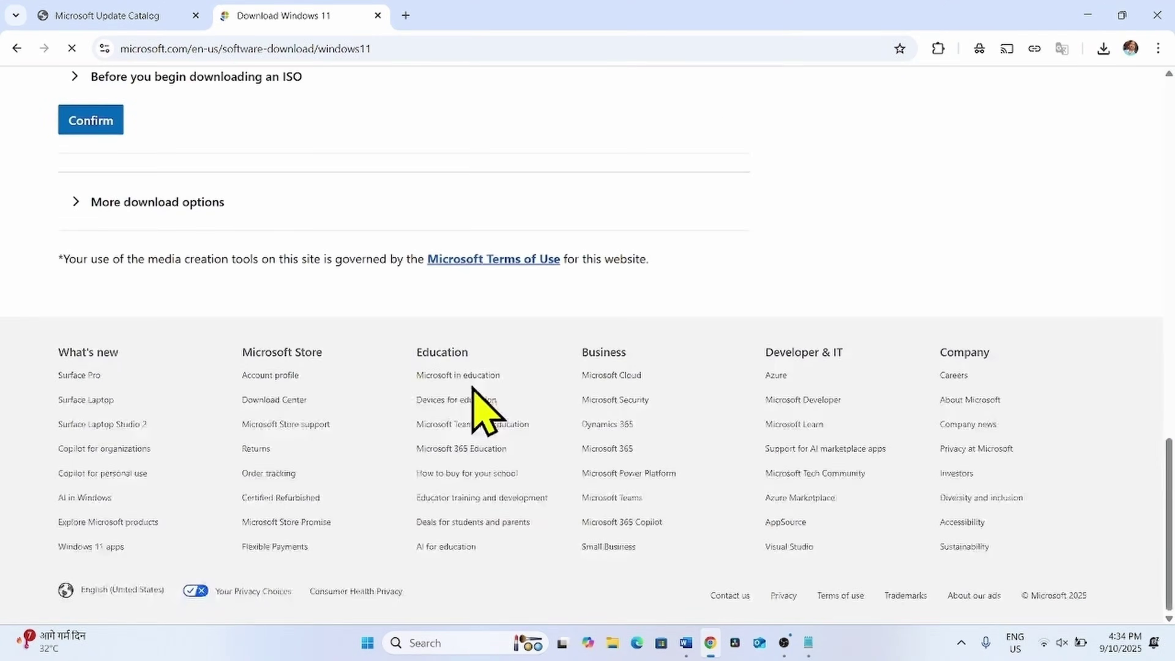
scroll(476, 412, up, 12)
scroll(479, 410, down, 2)
scroll(474, 389, down, 3)
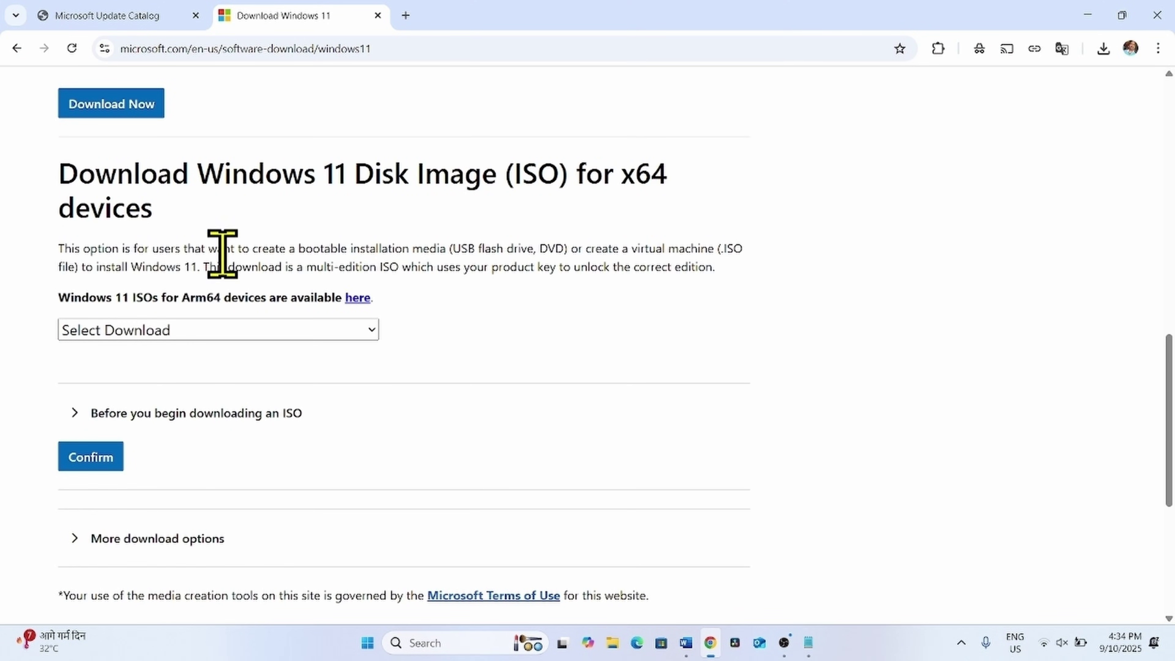
click(164, 332)
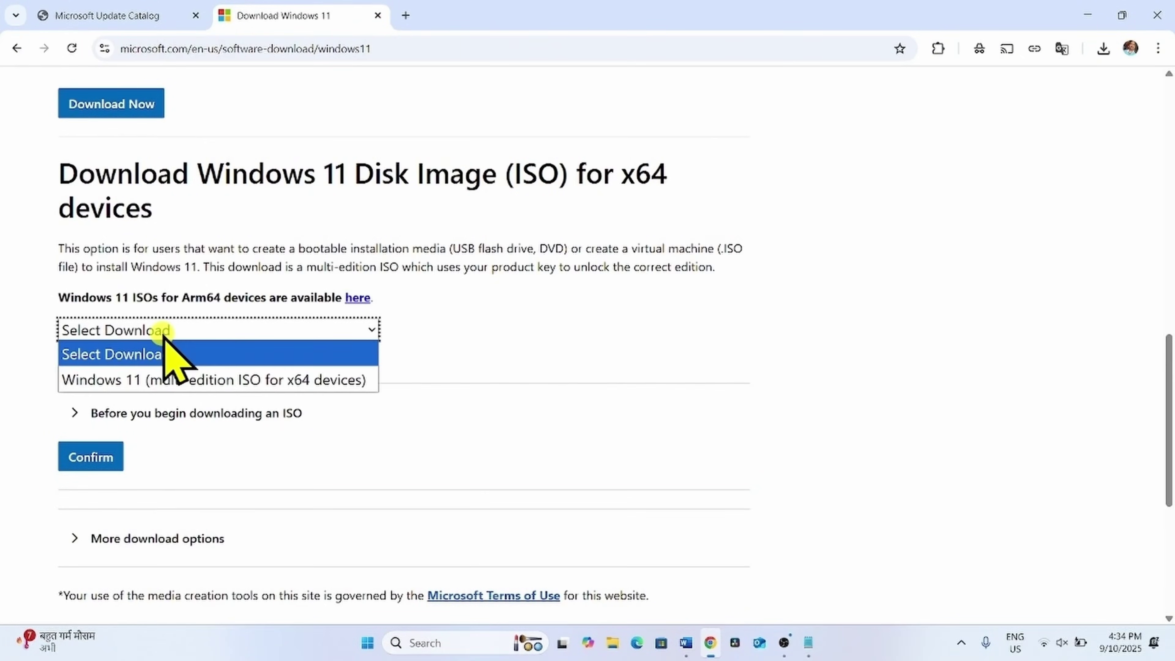
click(181, 379)
click(88, 460)
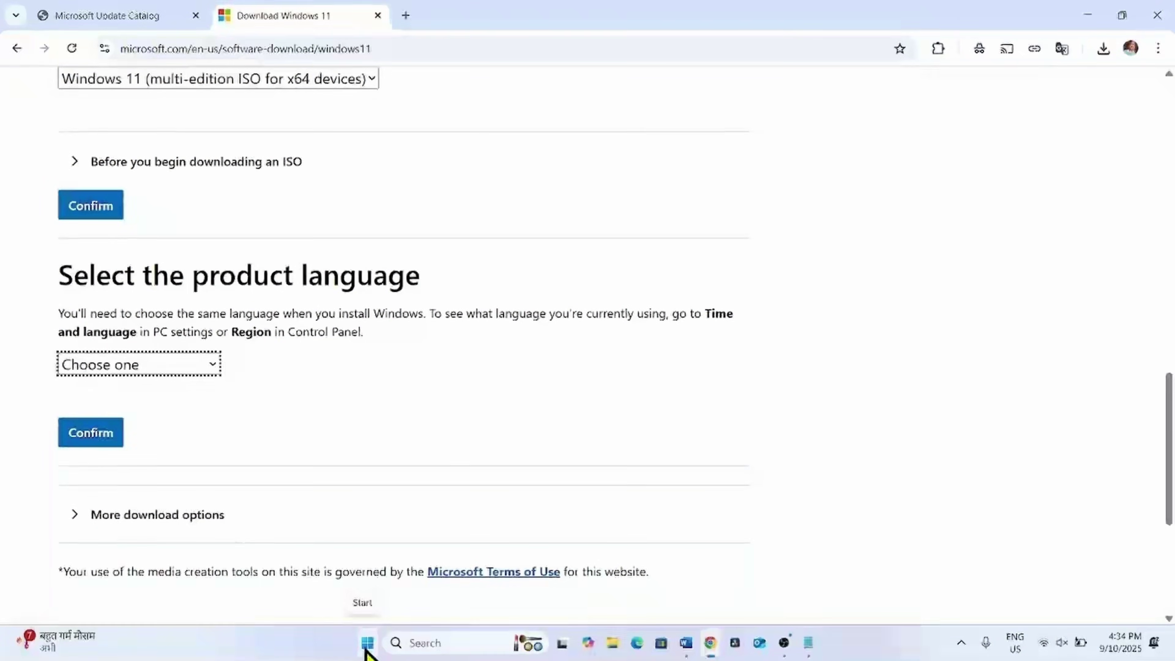
Open Settings' Time & language > Language & region to check the English (United States) display language
click(367, 643)
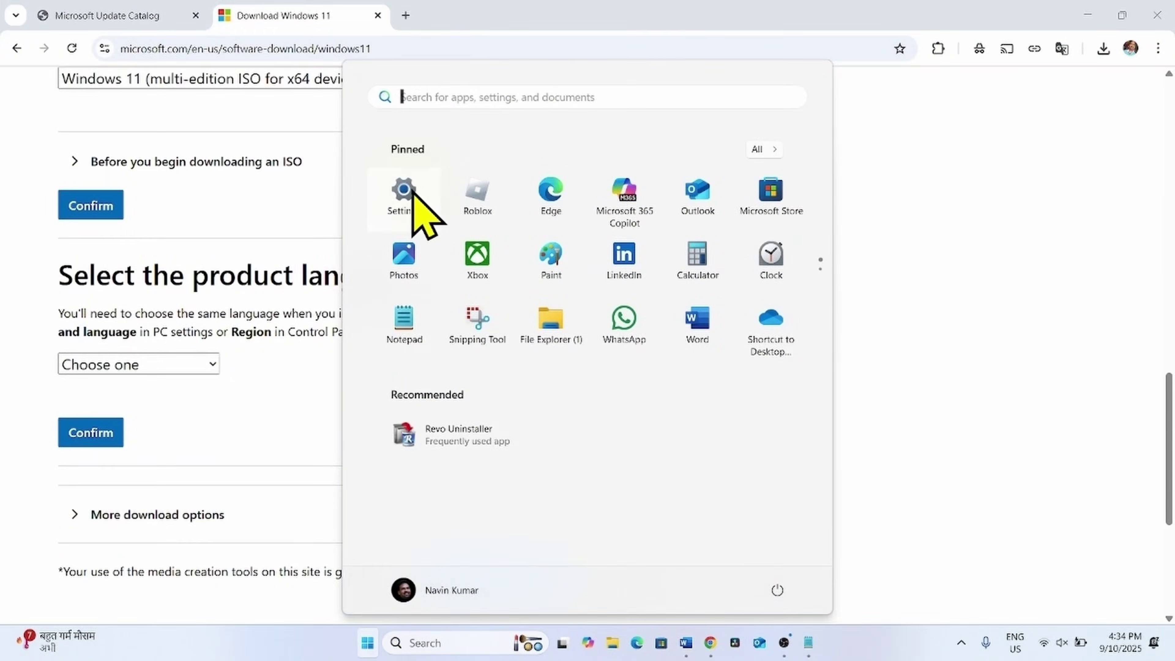
click(407, 194)
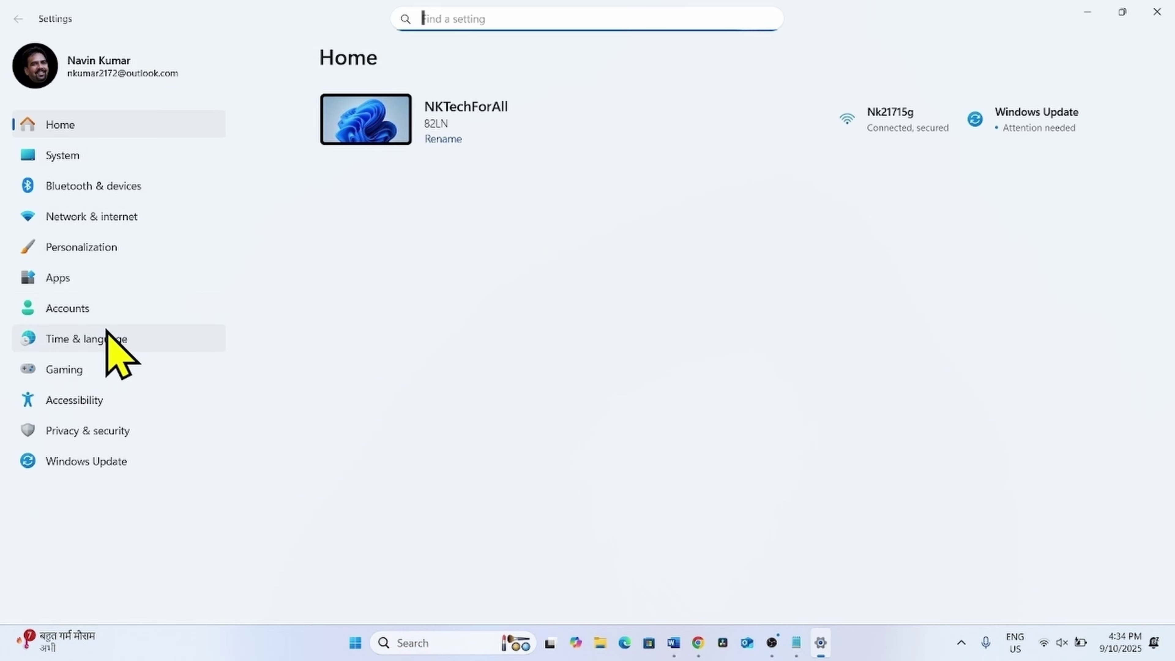
click(104, 332)
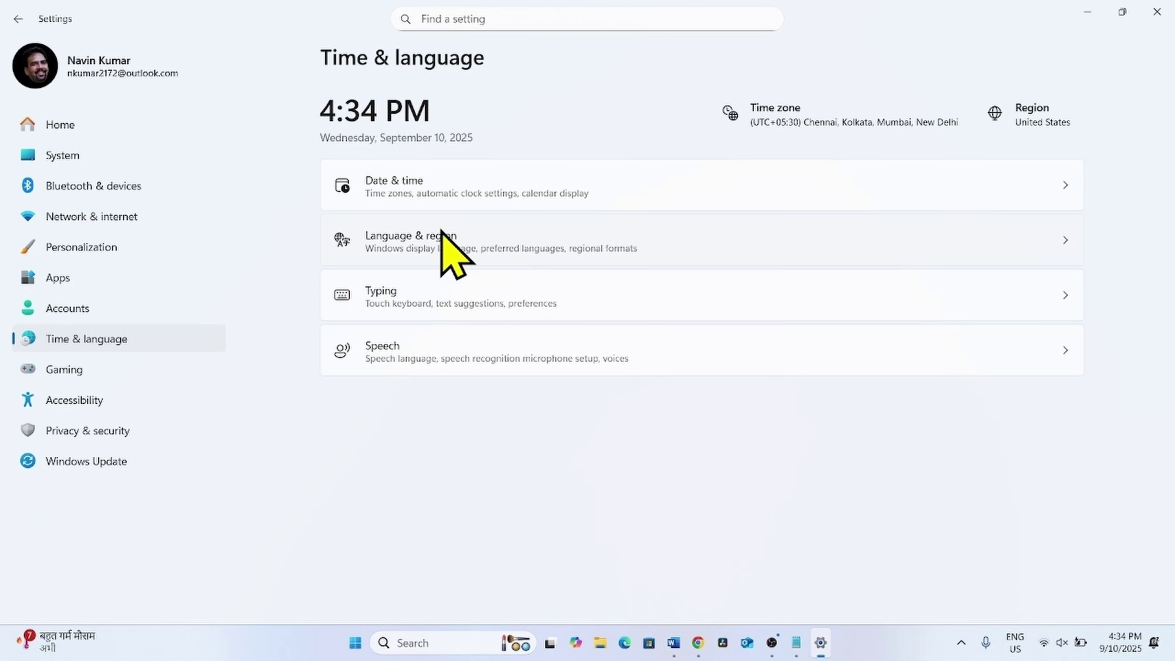
click(442, 245)
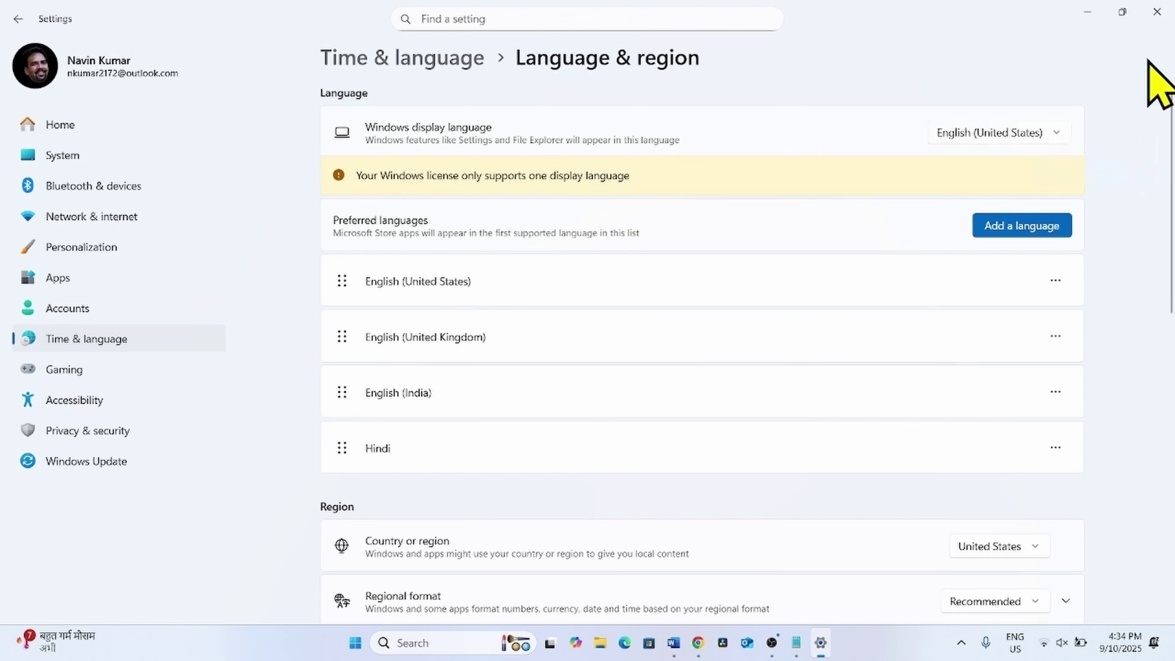
Confirm English (United States) as the Windows 11 ISO product language
click(1157, 11)
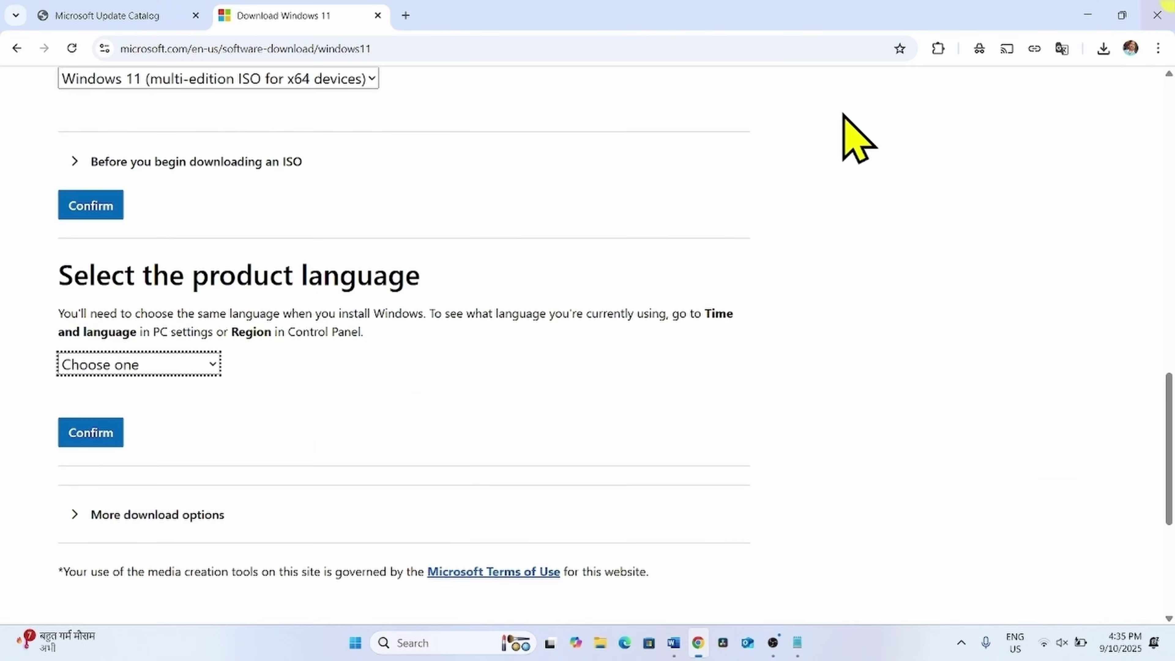
click(99, 366)
click(98, 366)
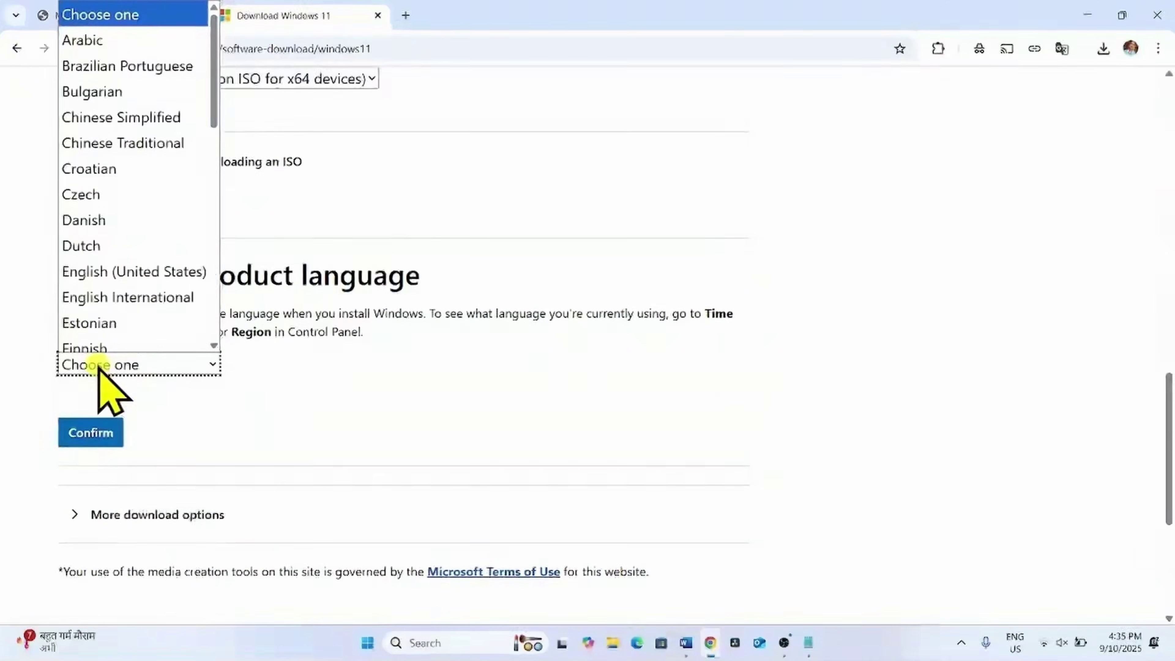
click(129, 263)
click(257, 412)
click(74, 432)
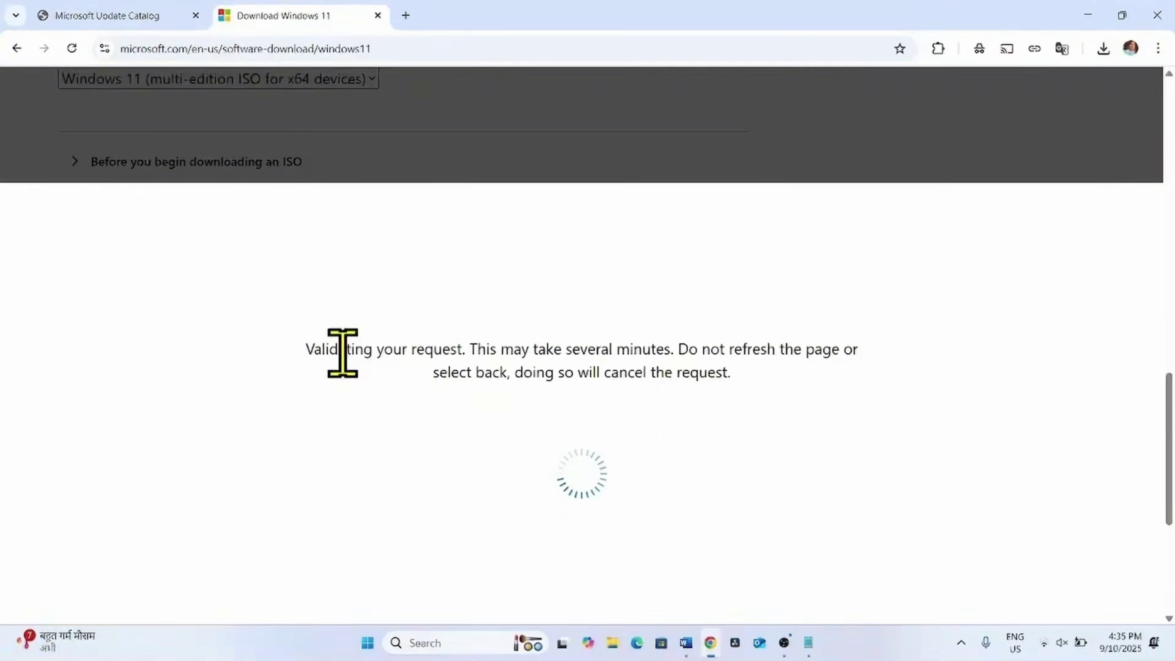
Start the 64-bit ISO download, check its progress, and show the desktop
scroll(329, 390, down, 4)
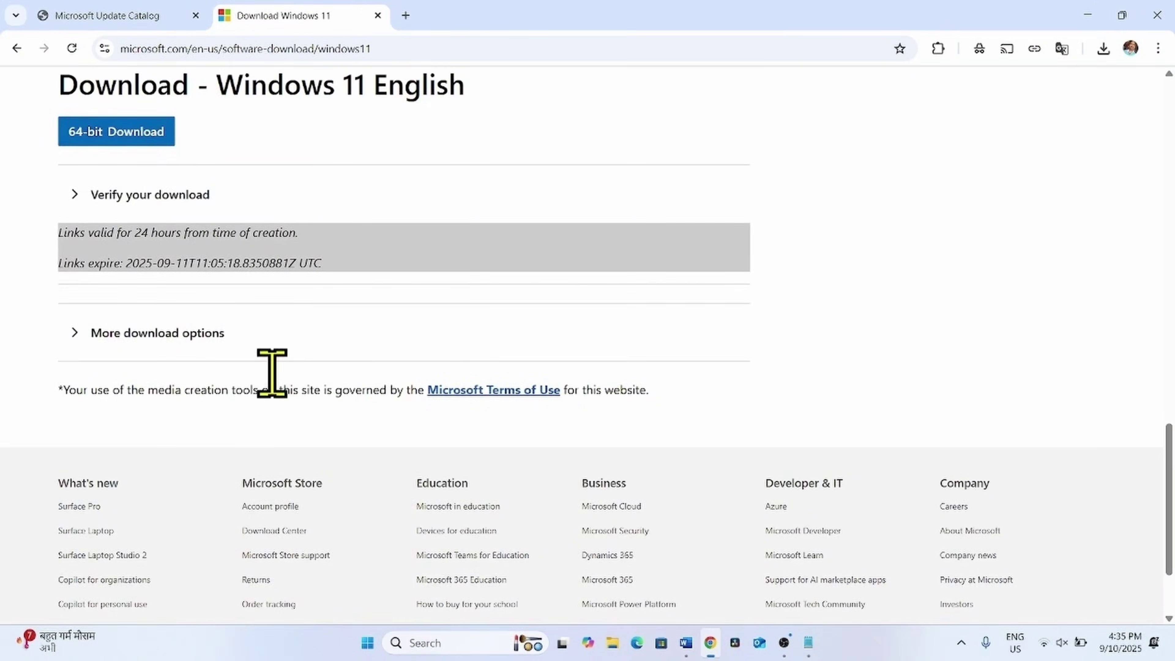
click(134, 139)
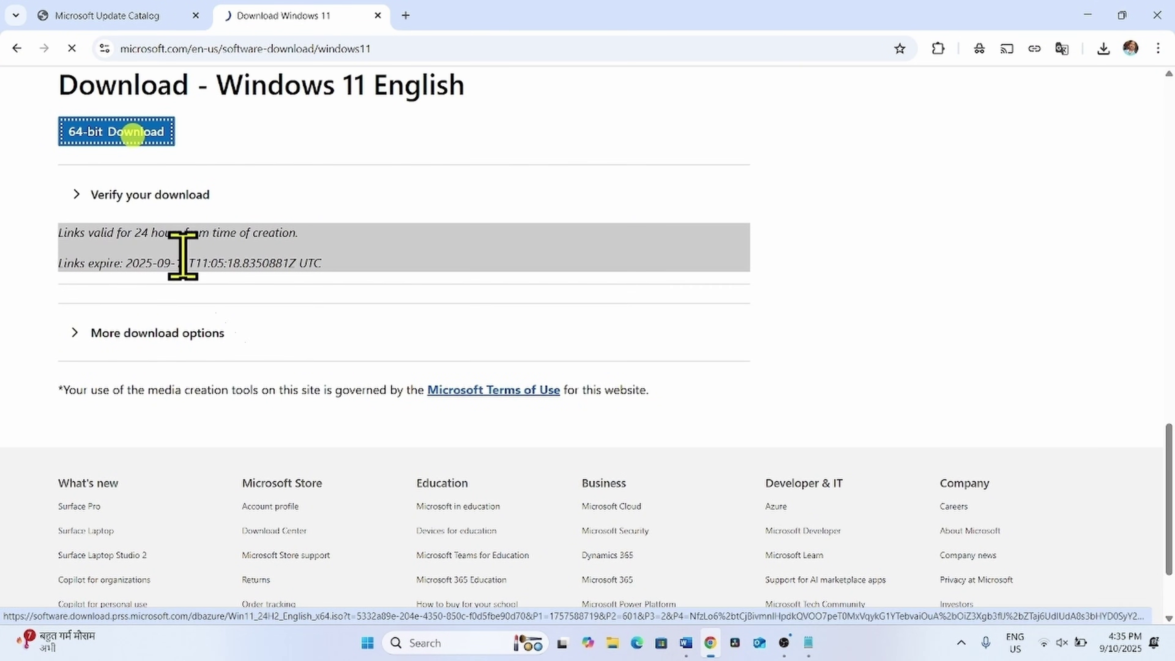
click(1104, 50)
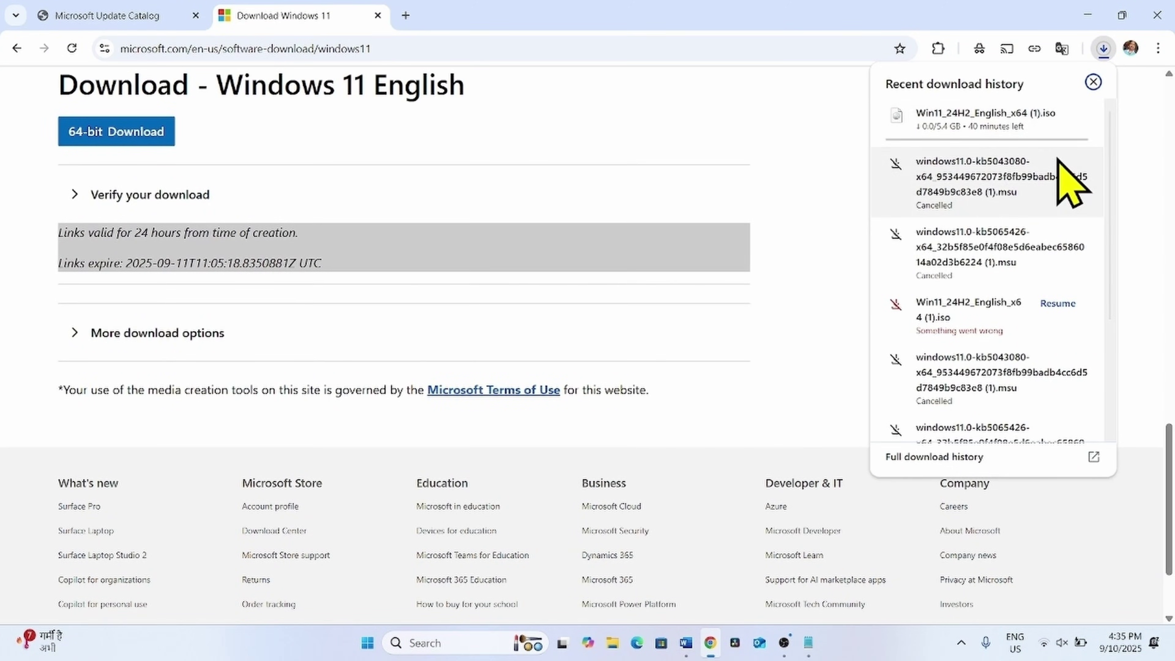
key(super+d)
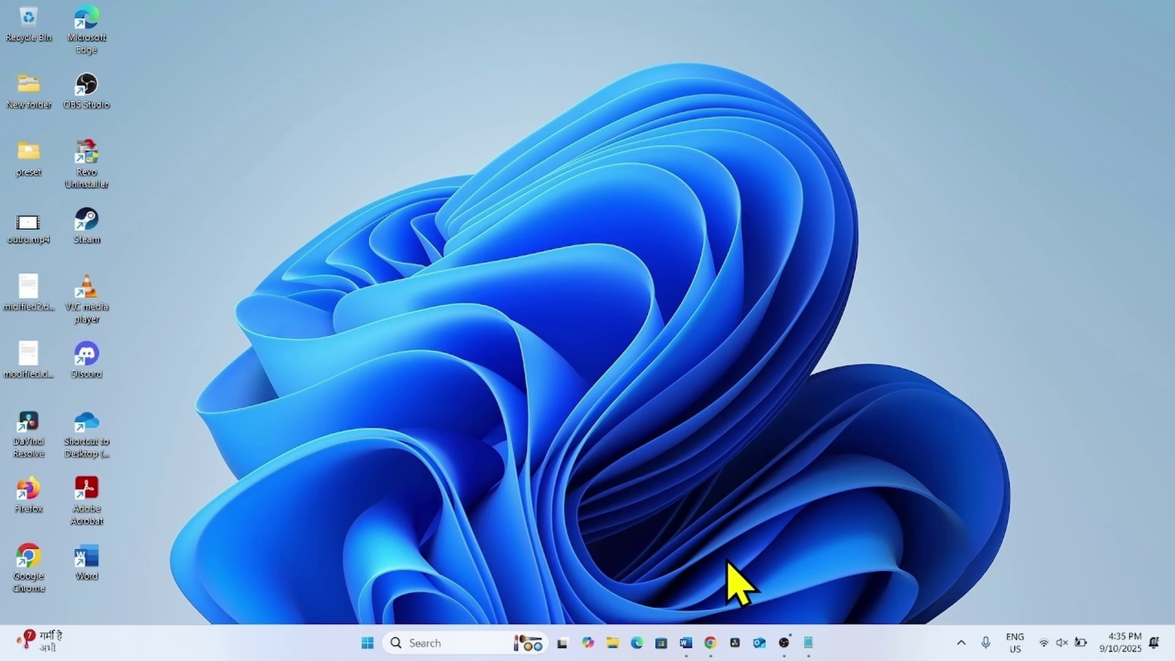
Mount Win11_24H2_English_x64.iso from the Downloads folder as a DVD drive
click(614, 644)
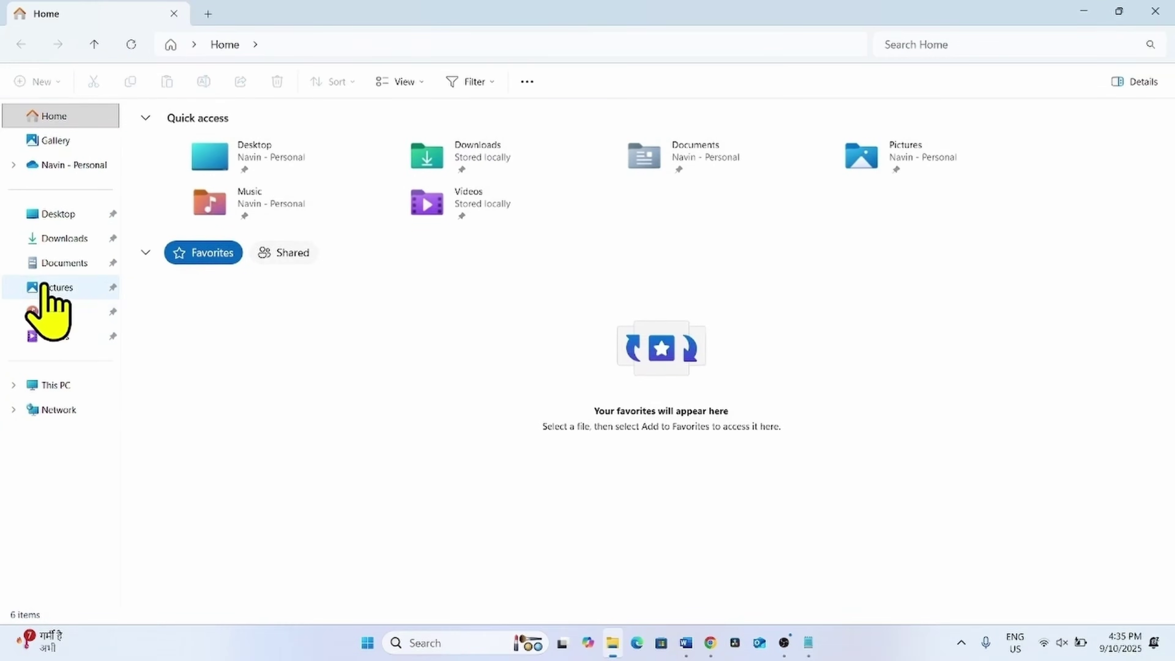
click(66, 244)
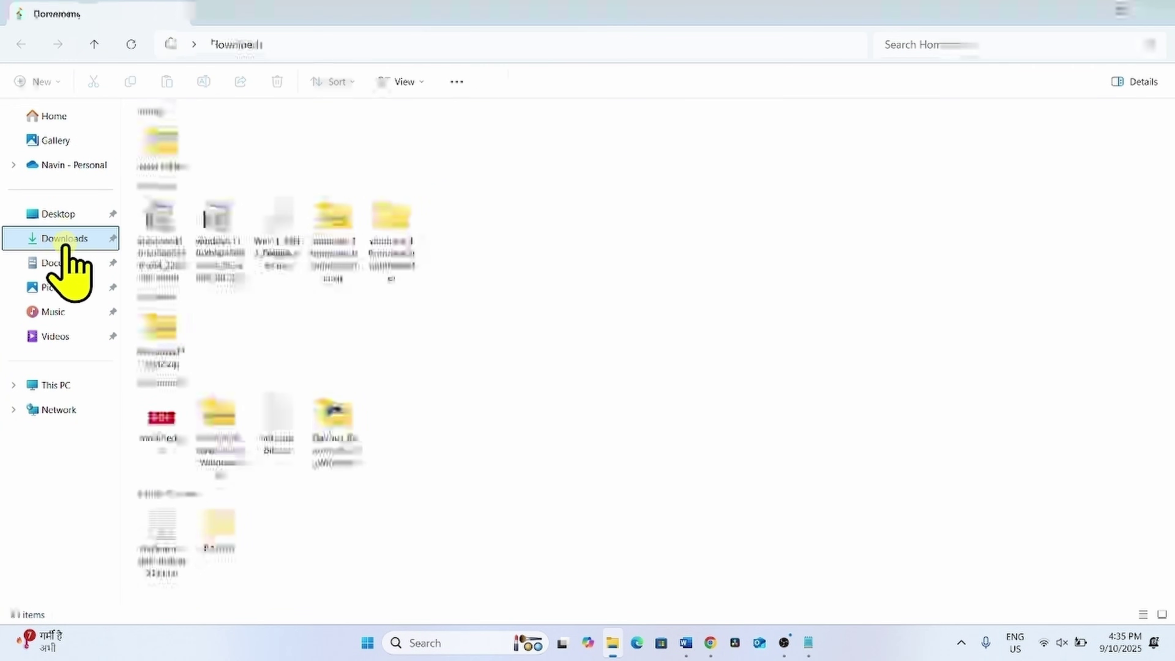
click(274, 227)
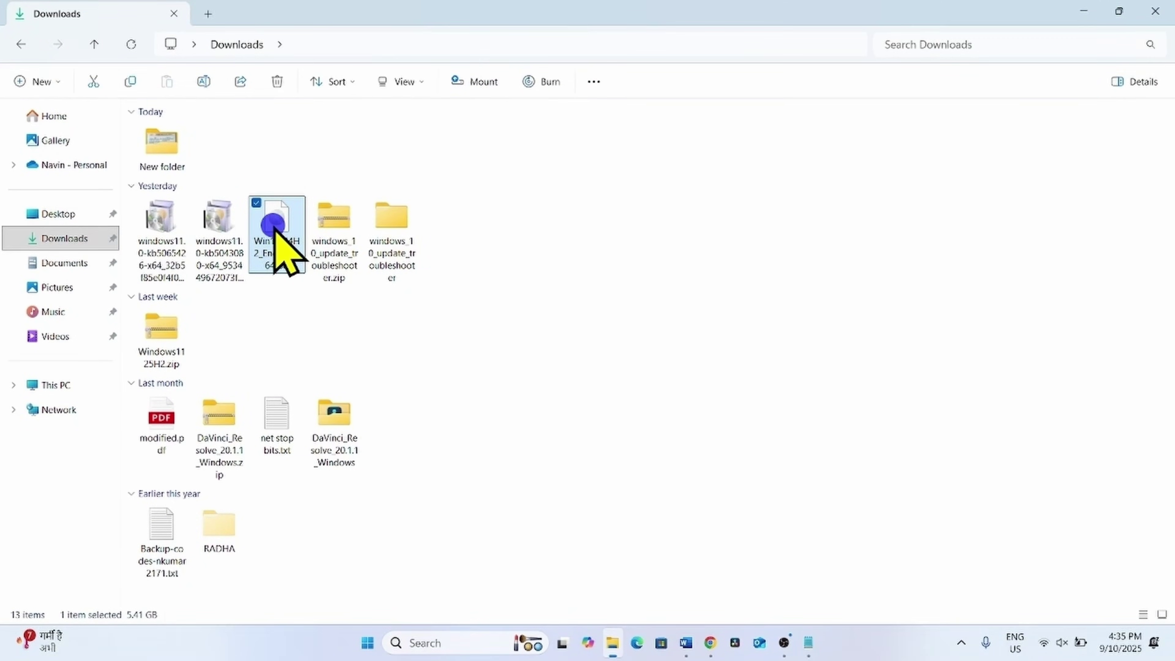
right_click(275, 227)
click(309, 285)
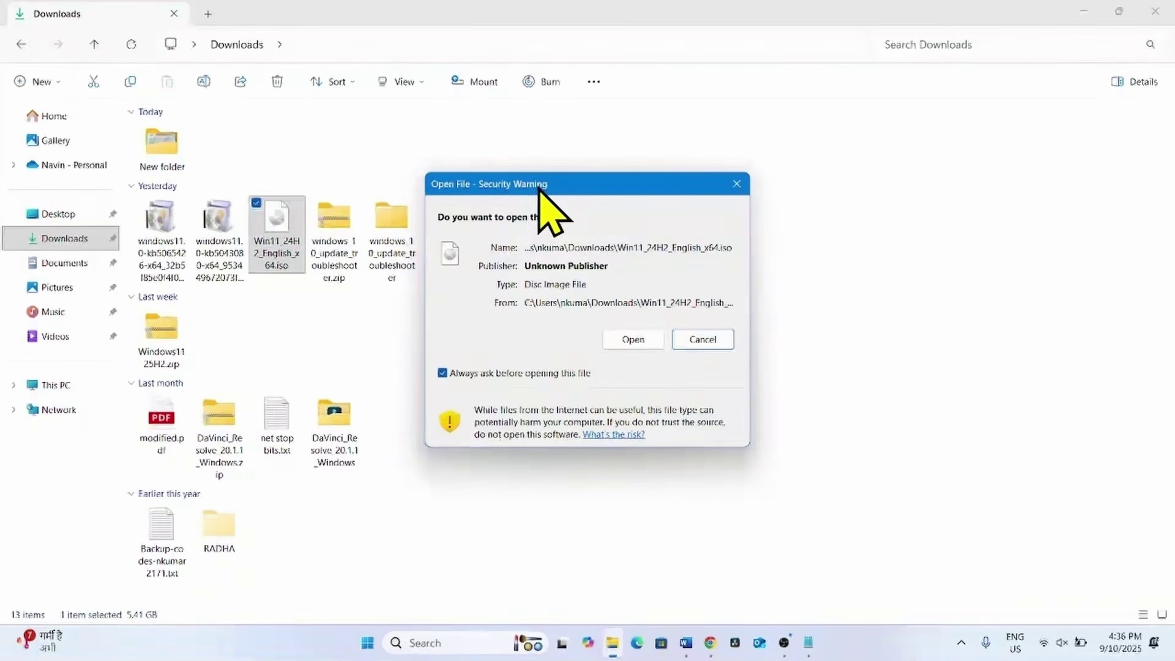
click(633, 342)
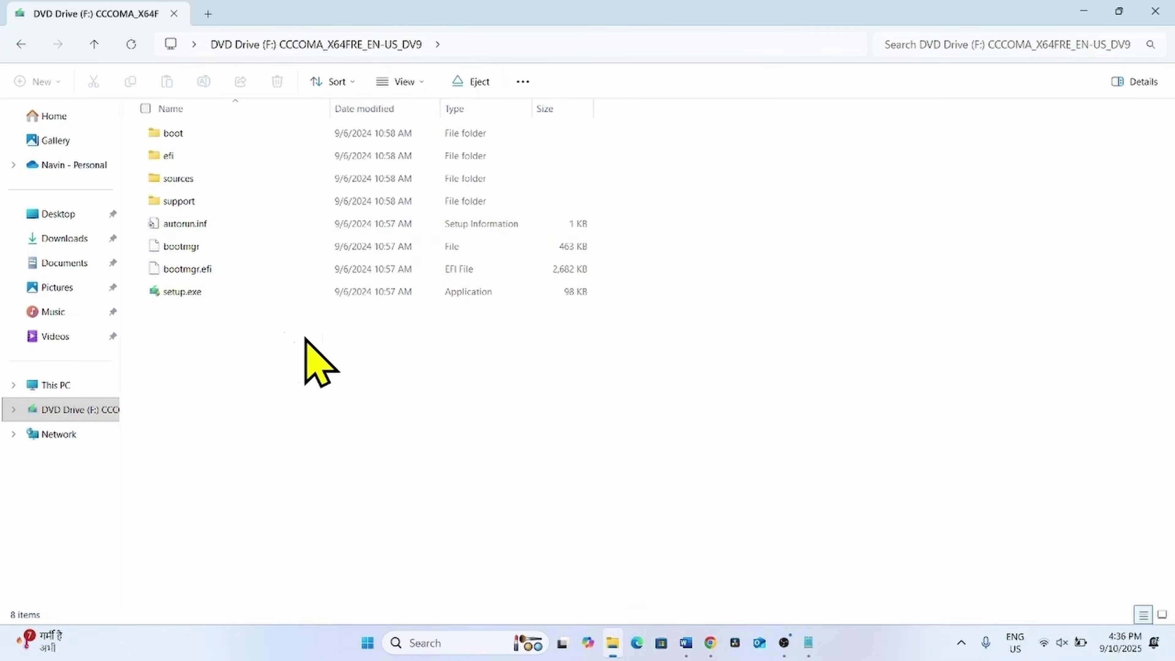
Run setup.exe from the mounted Windows 11 drive
click(161, 291)
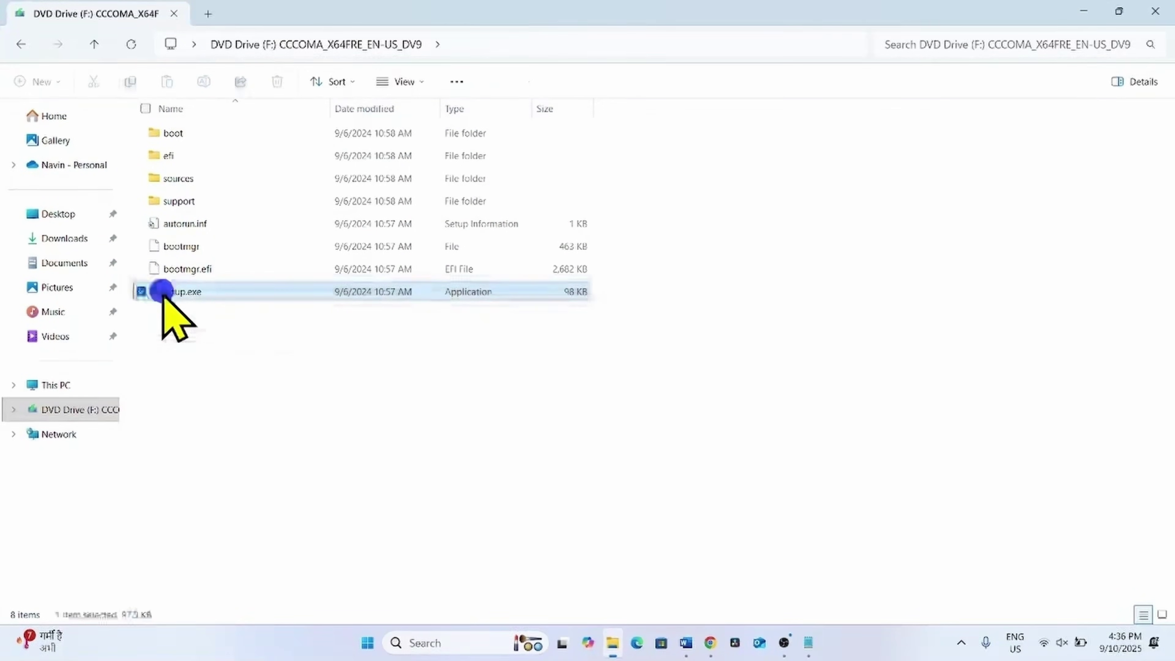
right_click(162, 293)
click(204, 319)
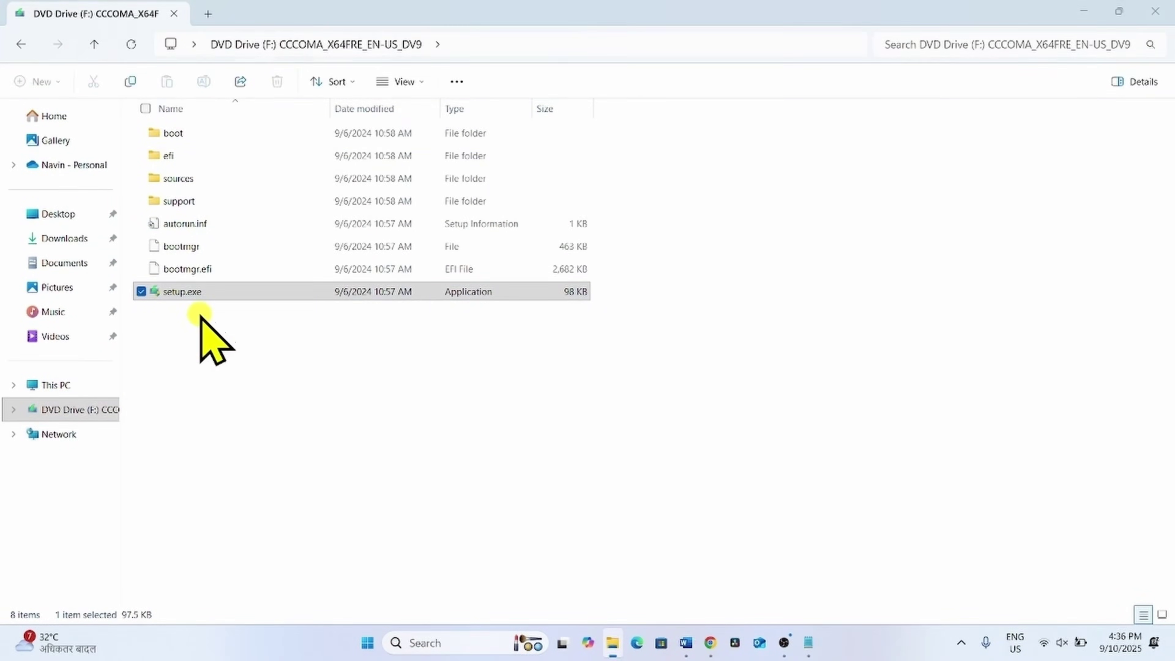
Close Explorer, accept the Windows 11 license terms, and begin the install
click(1155, 11)
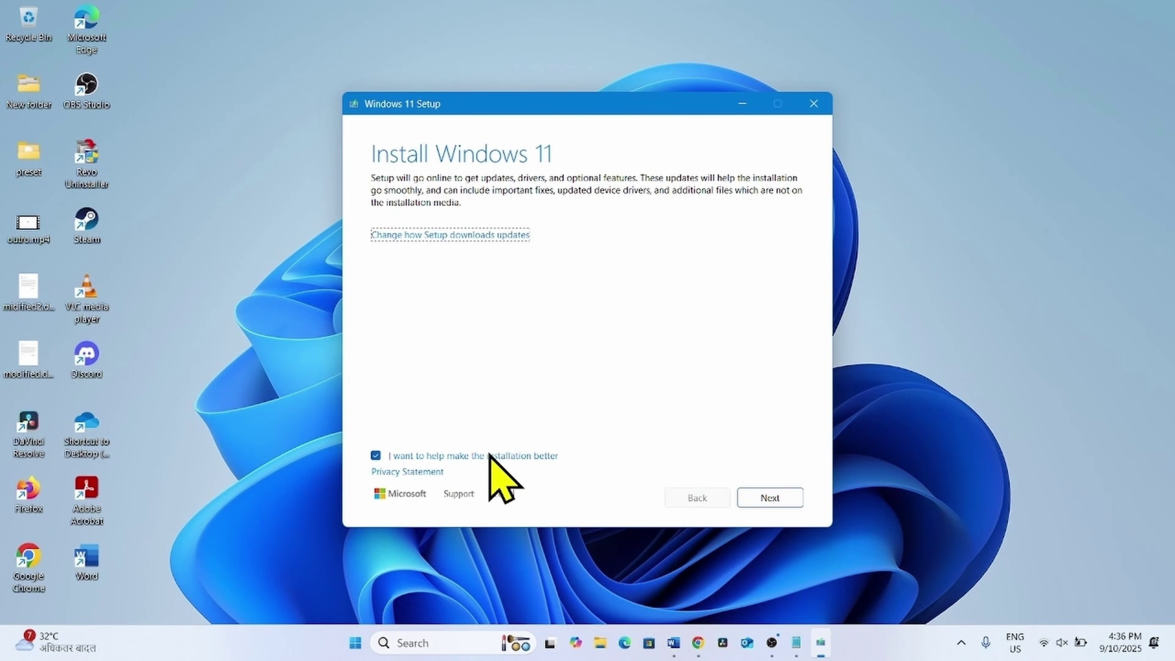
click(769, 498)
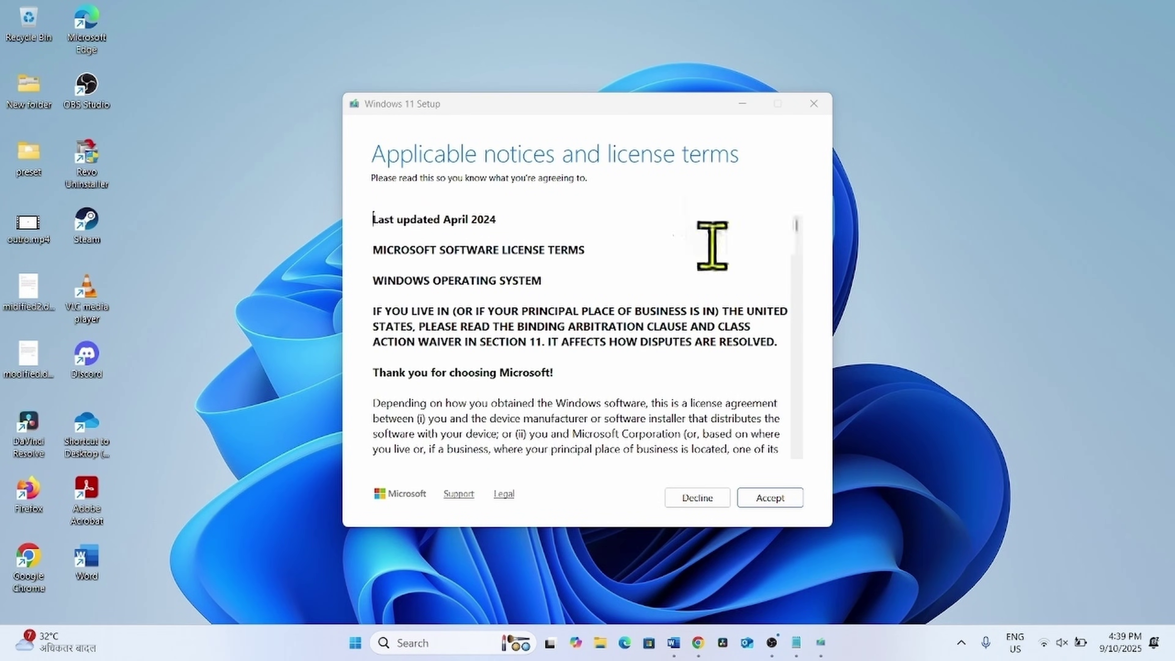
click(770, 498)
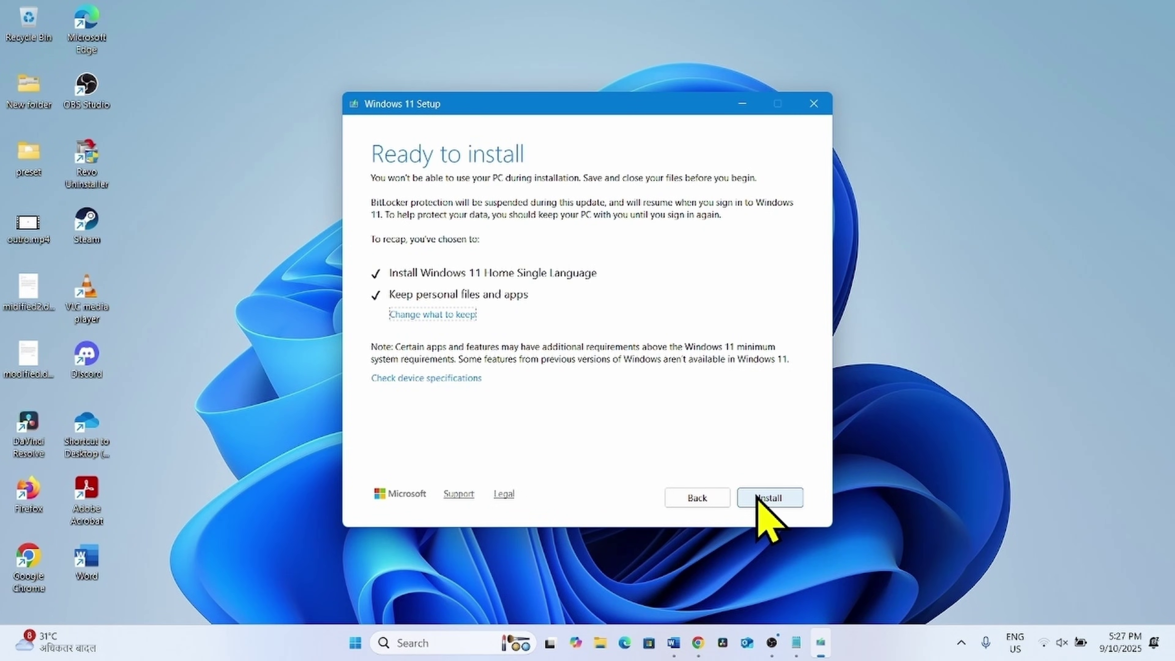
click(759, 498)
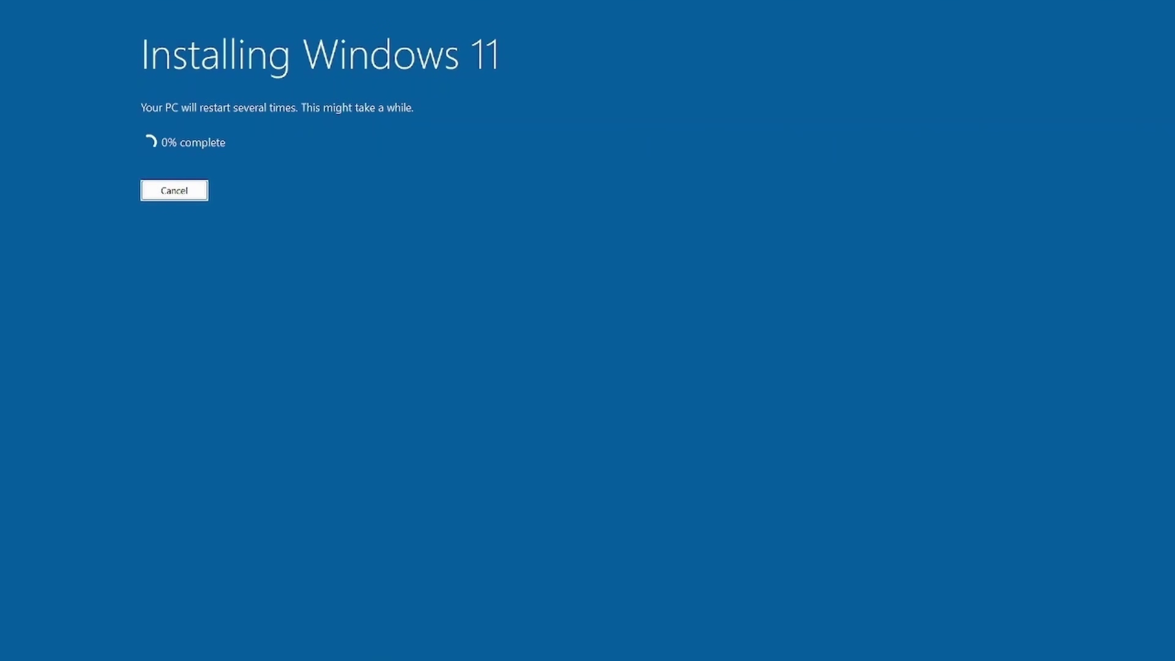